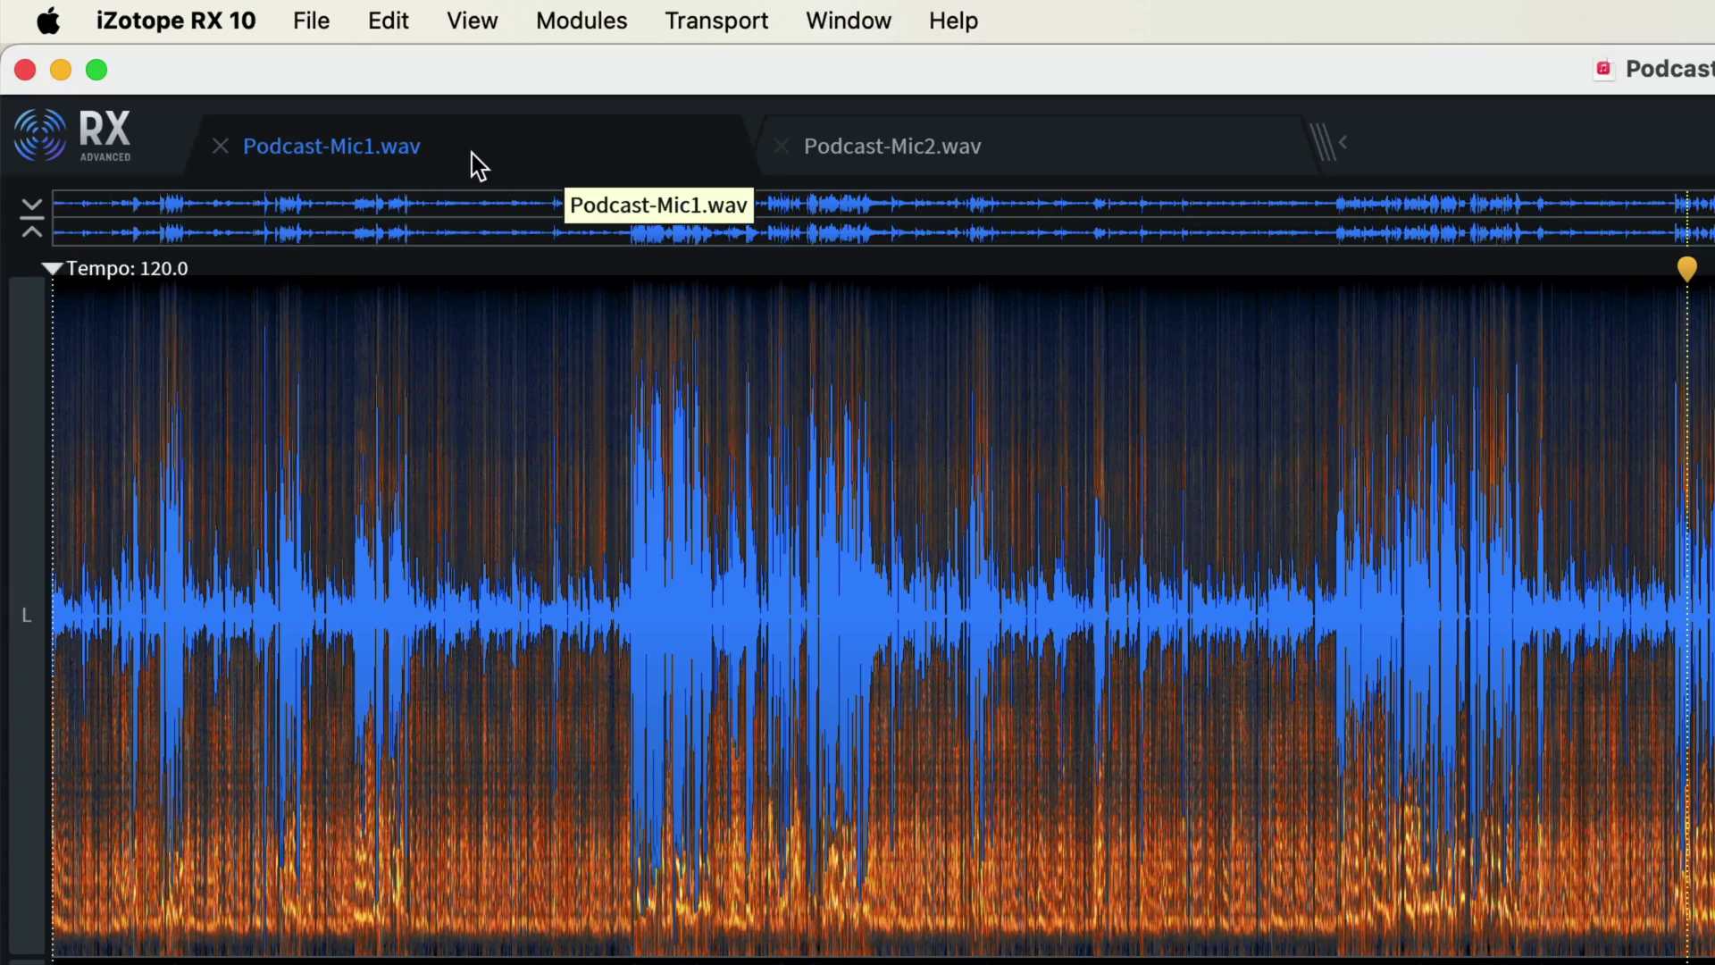
left_click(996, 152)
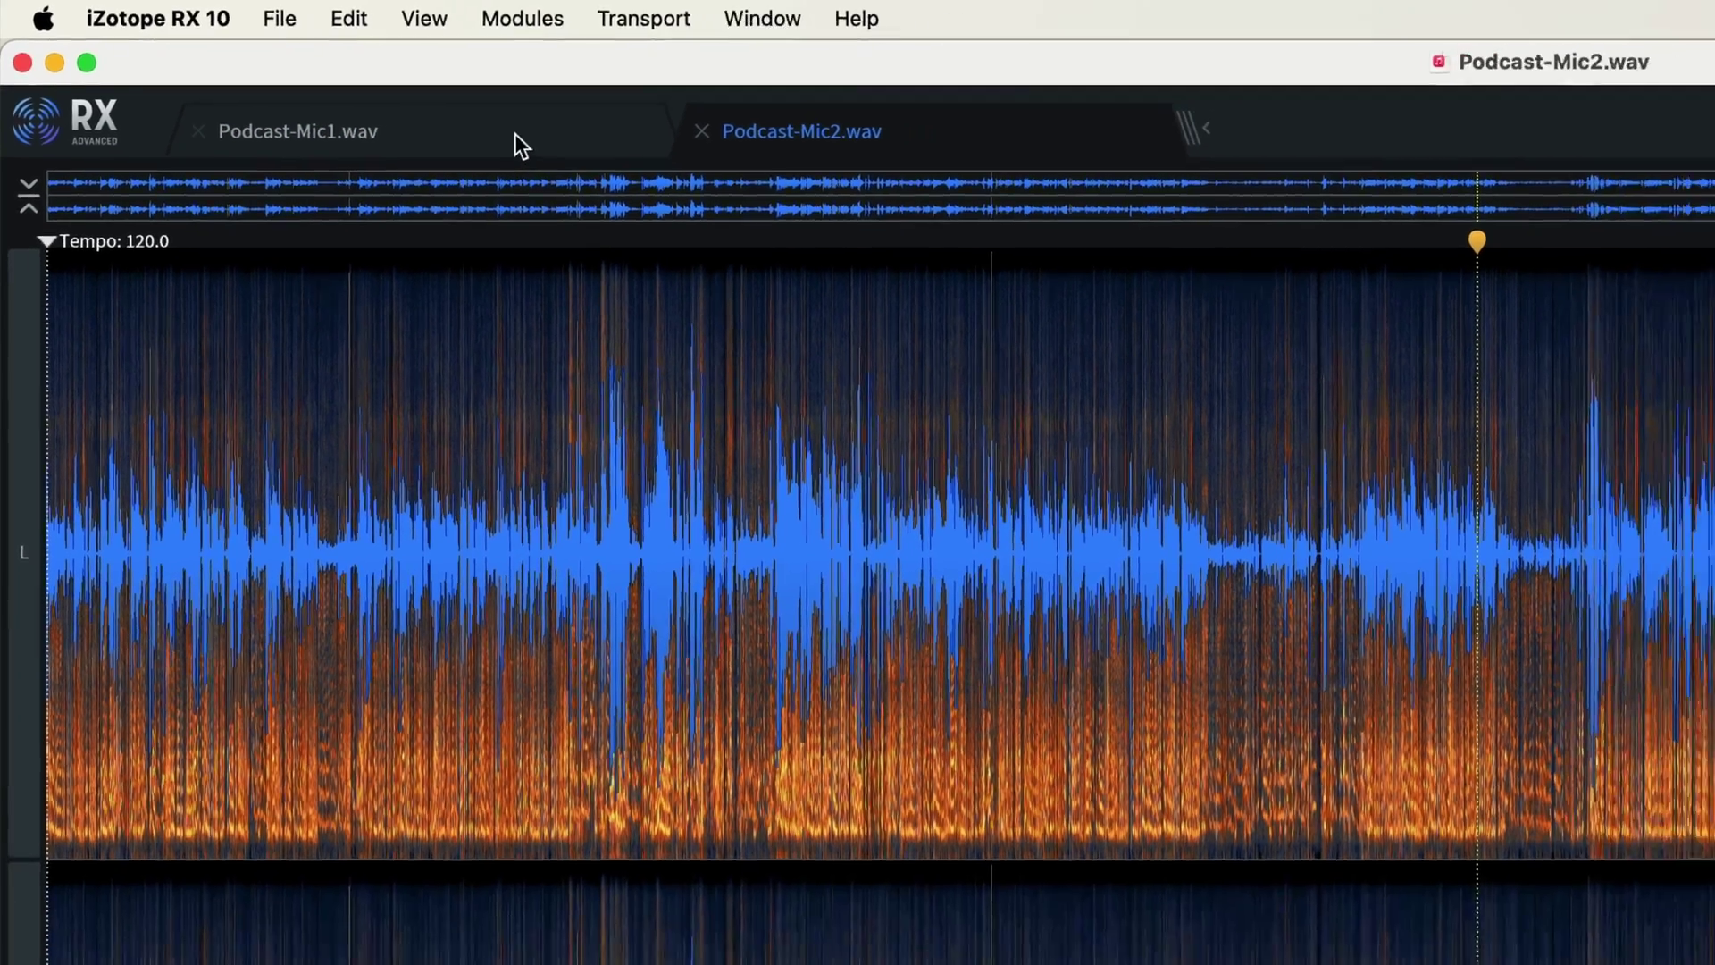
left_click(581, 149)
left_click(1278, 469)
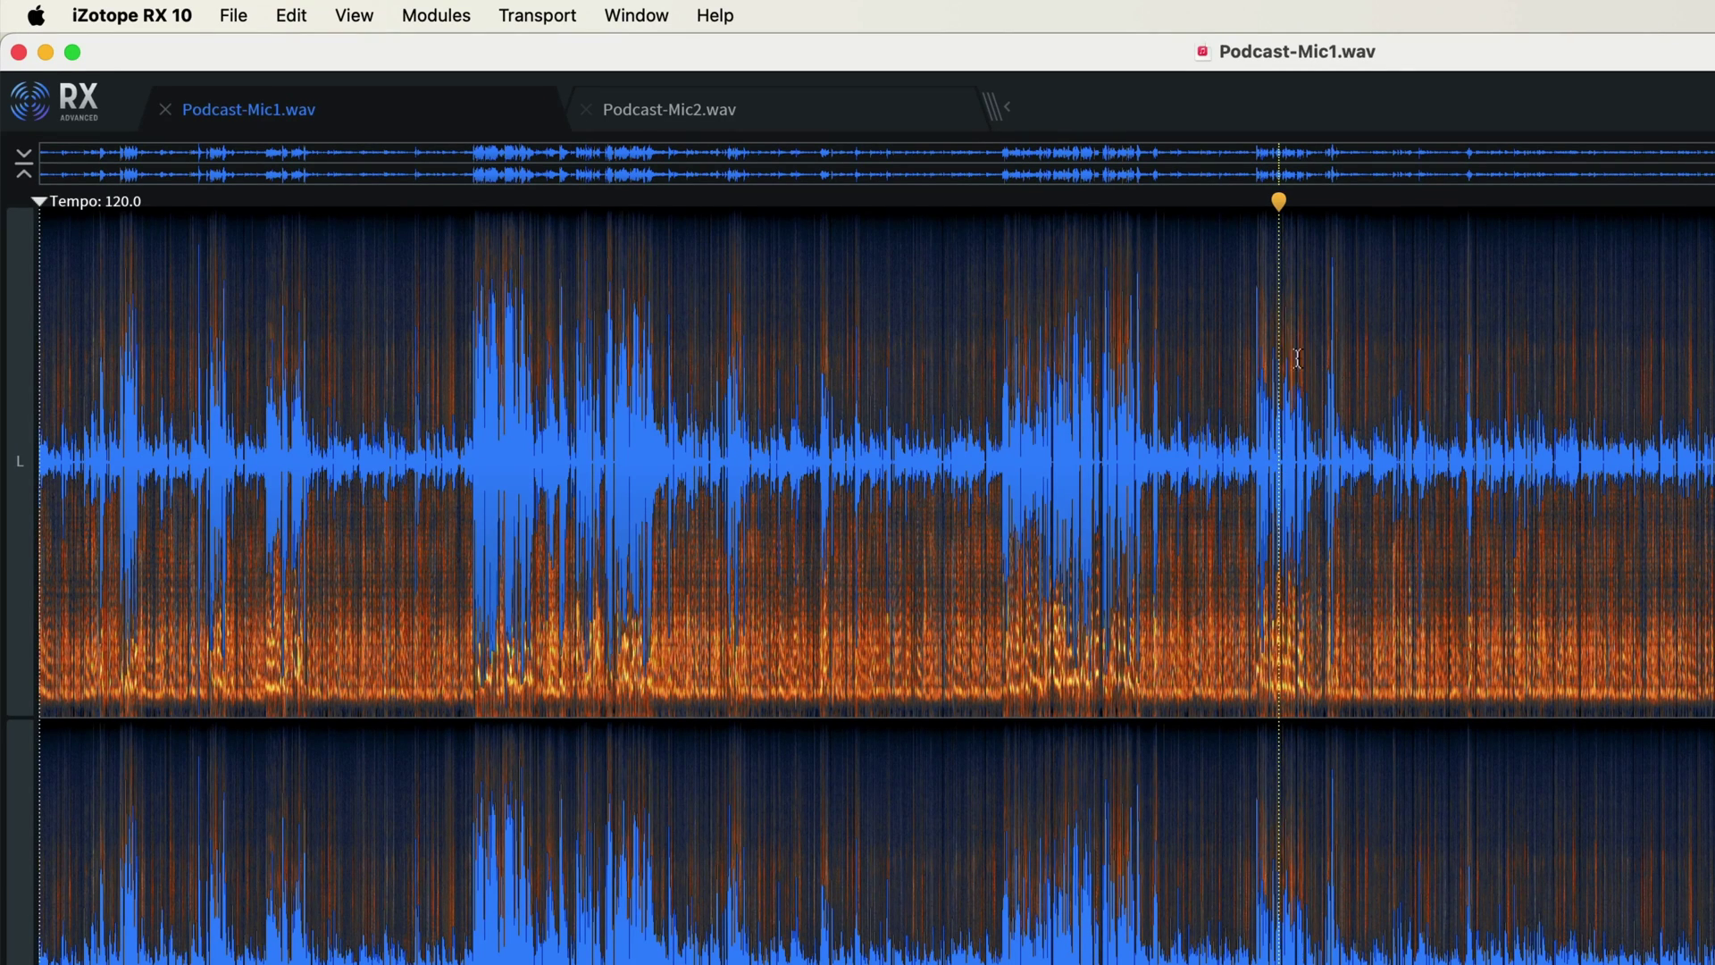
key("space")
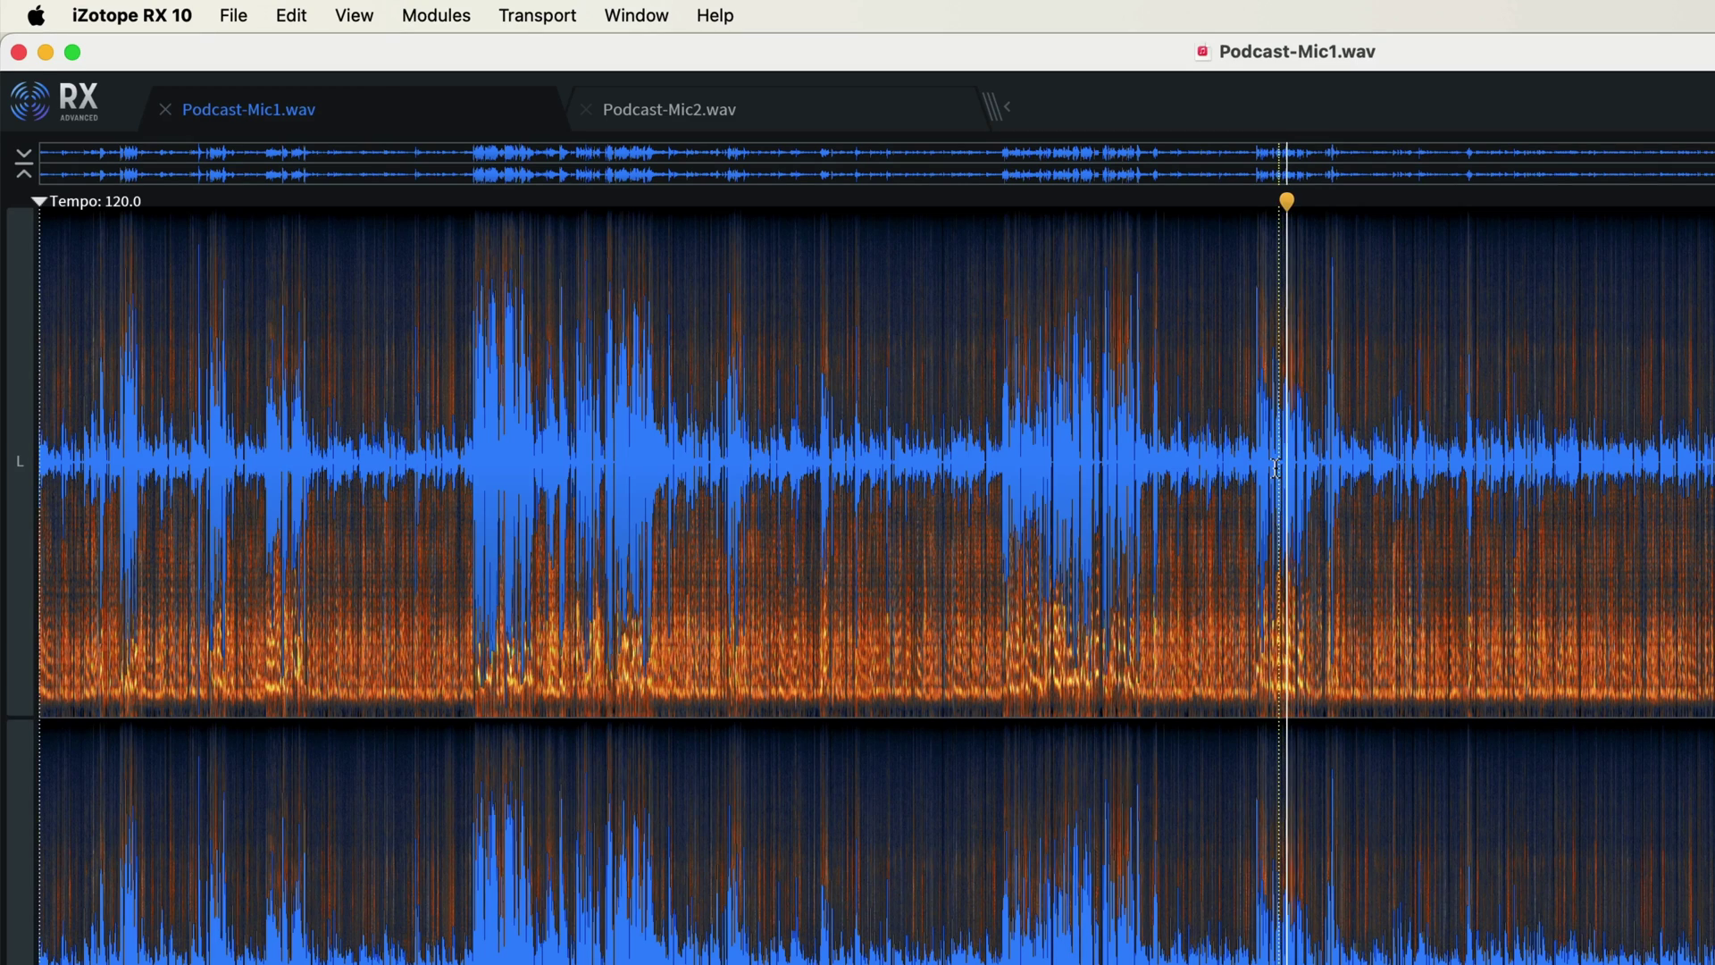
key("space")
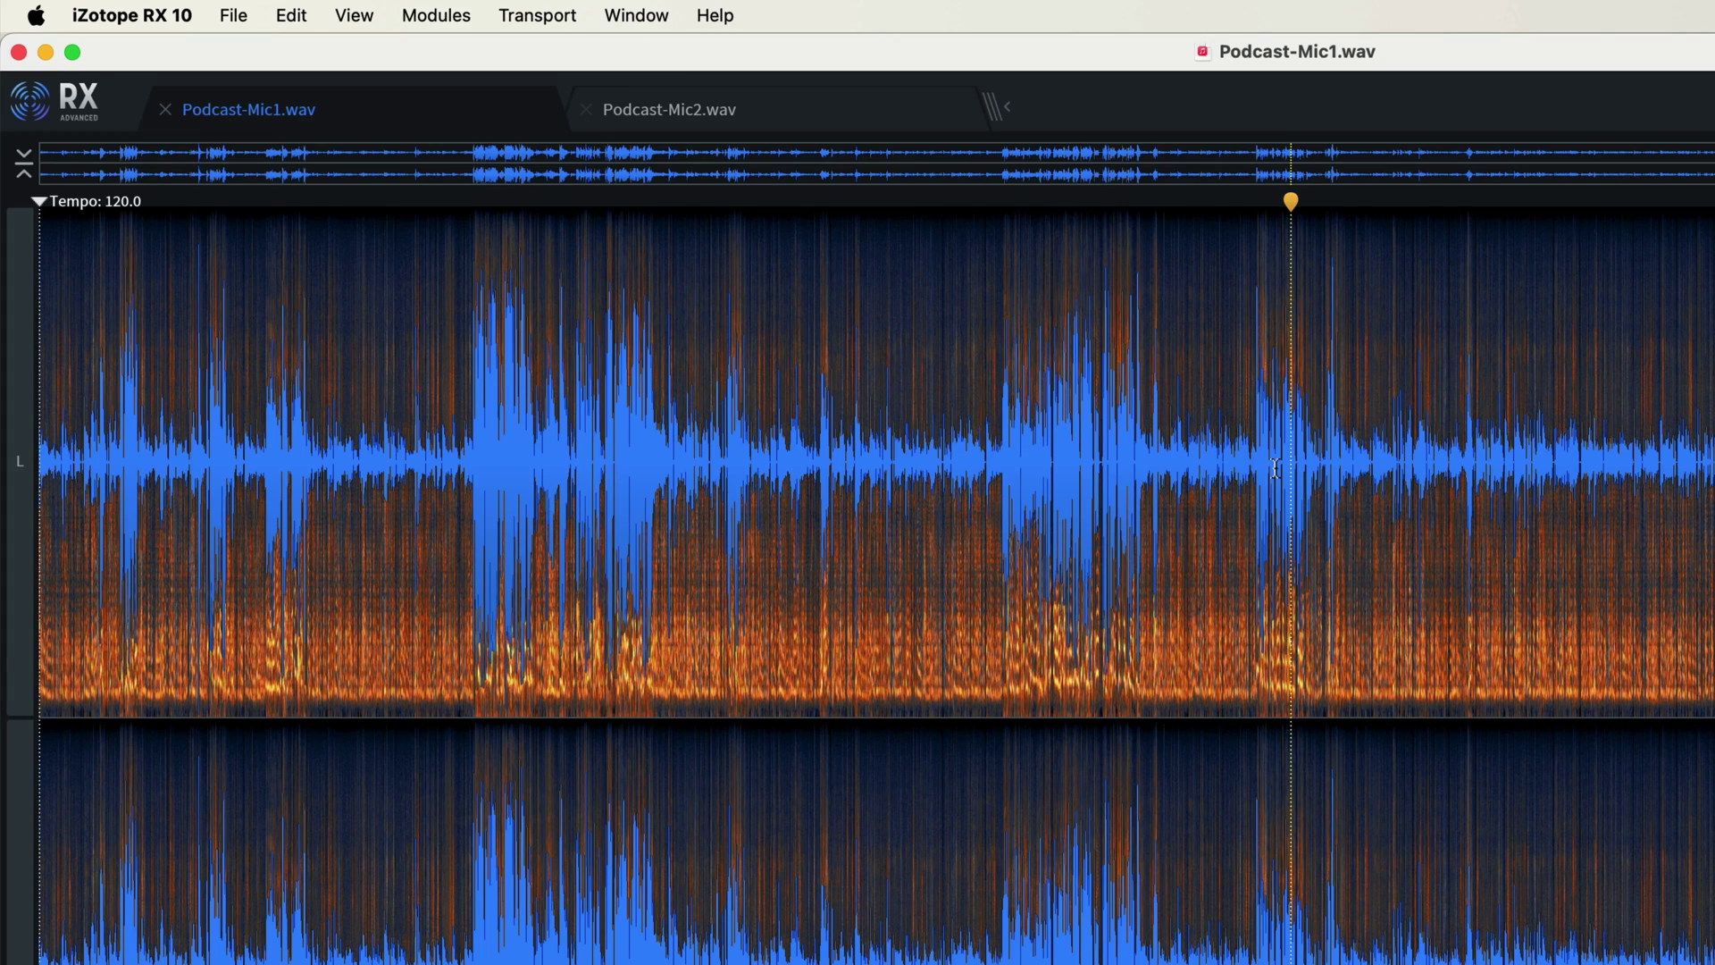
left_click(717, 115)
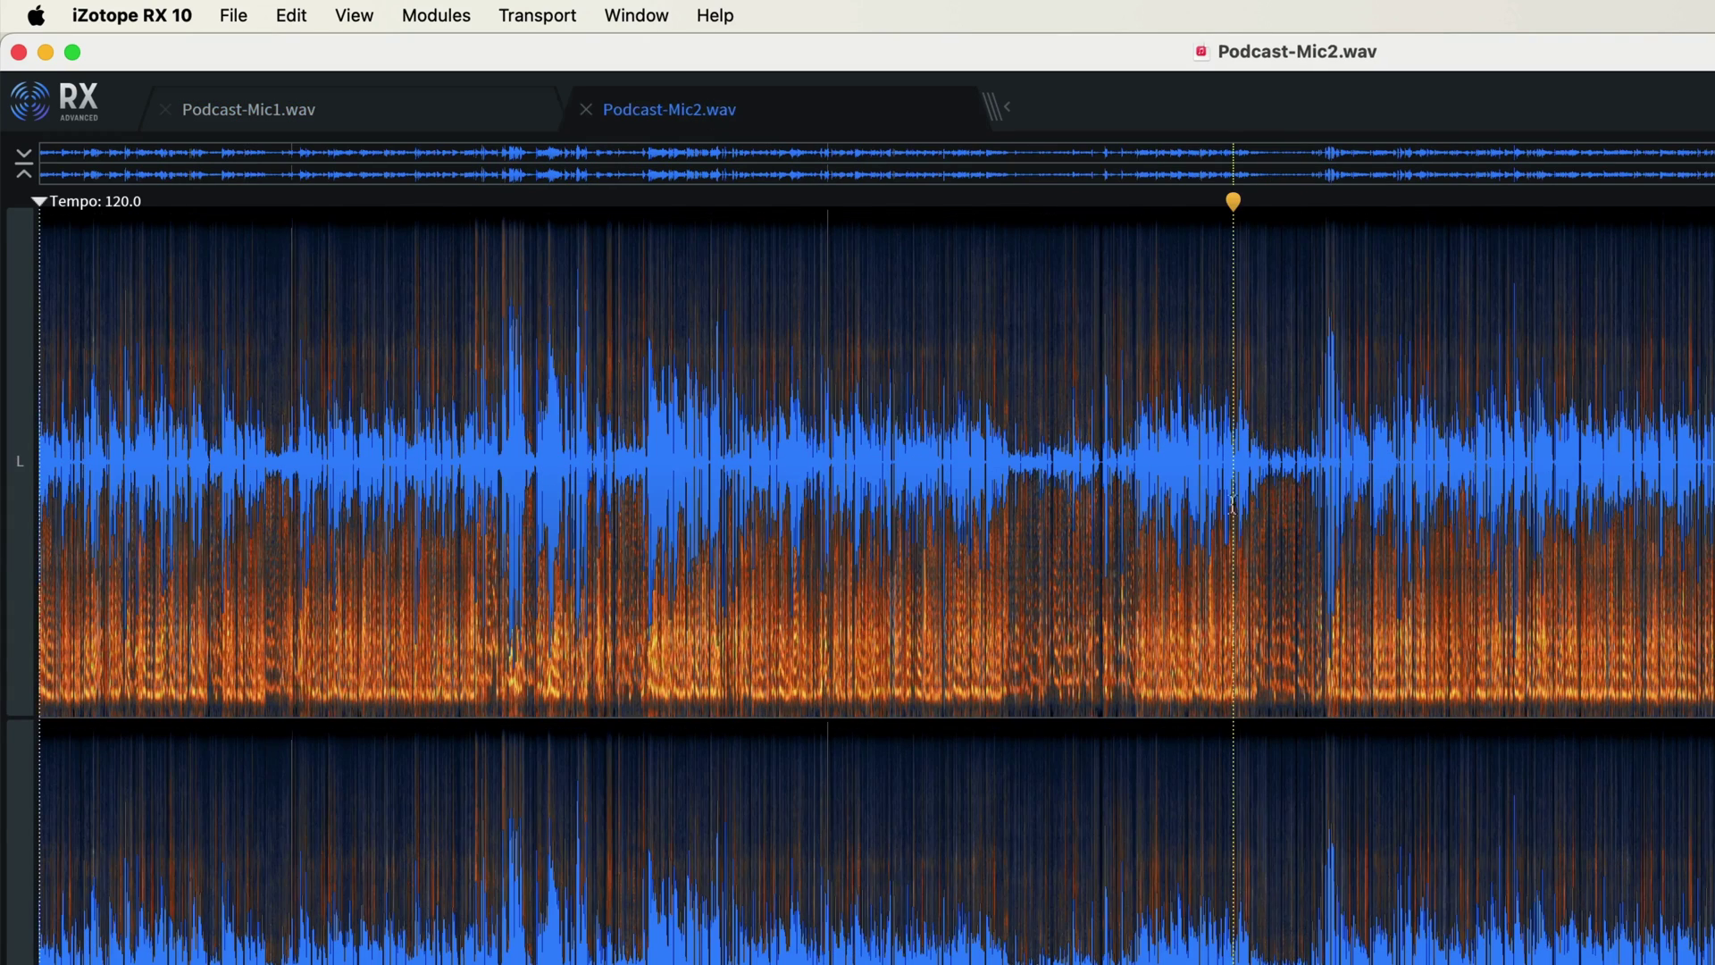
left_click(1265, 472)
left_click(1281, 474)
key("space")
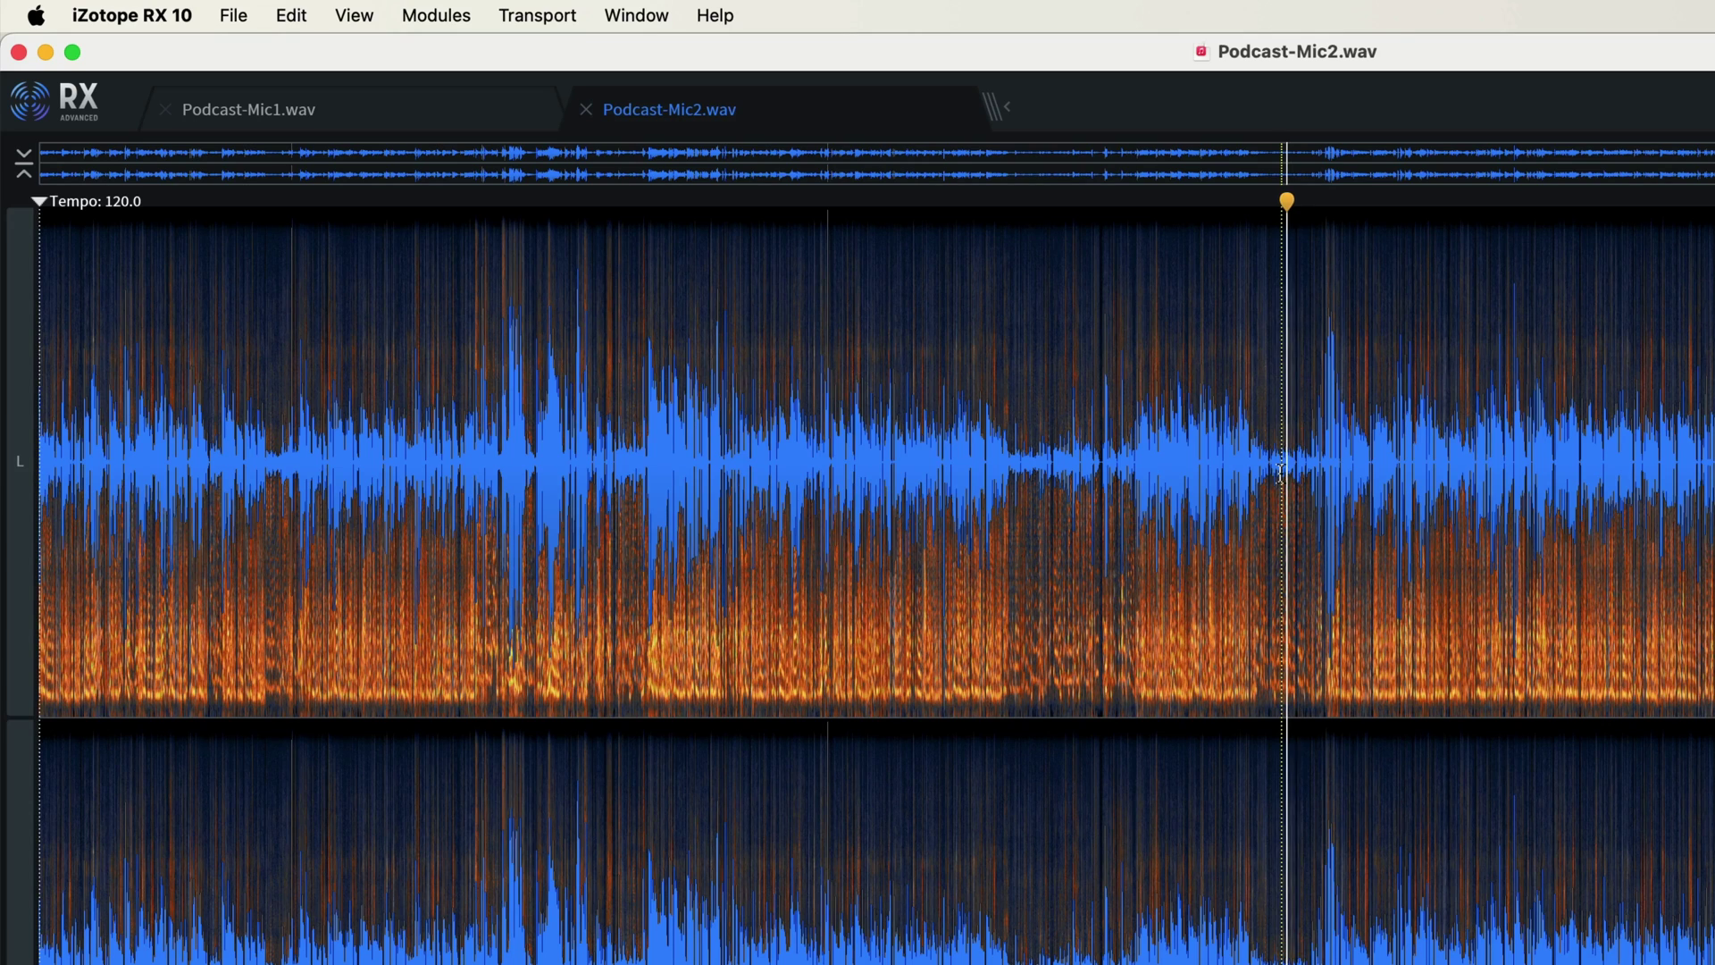
key("space")
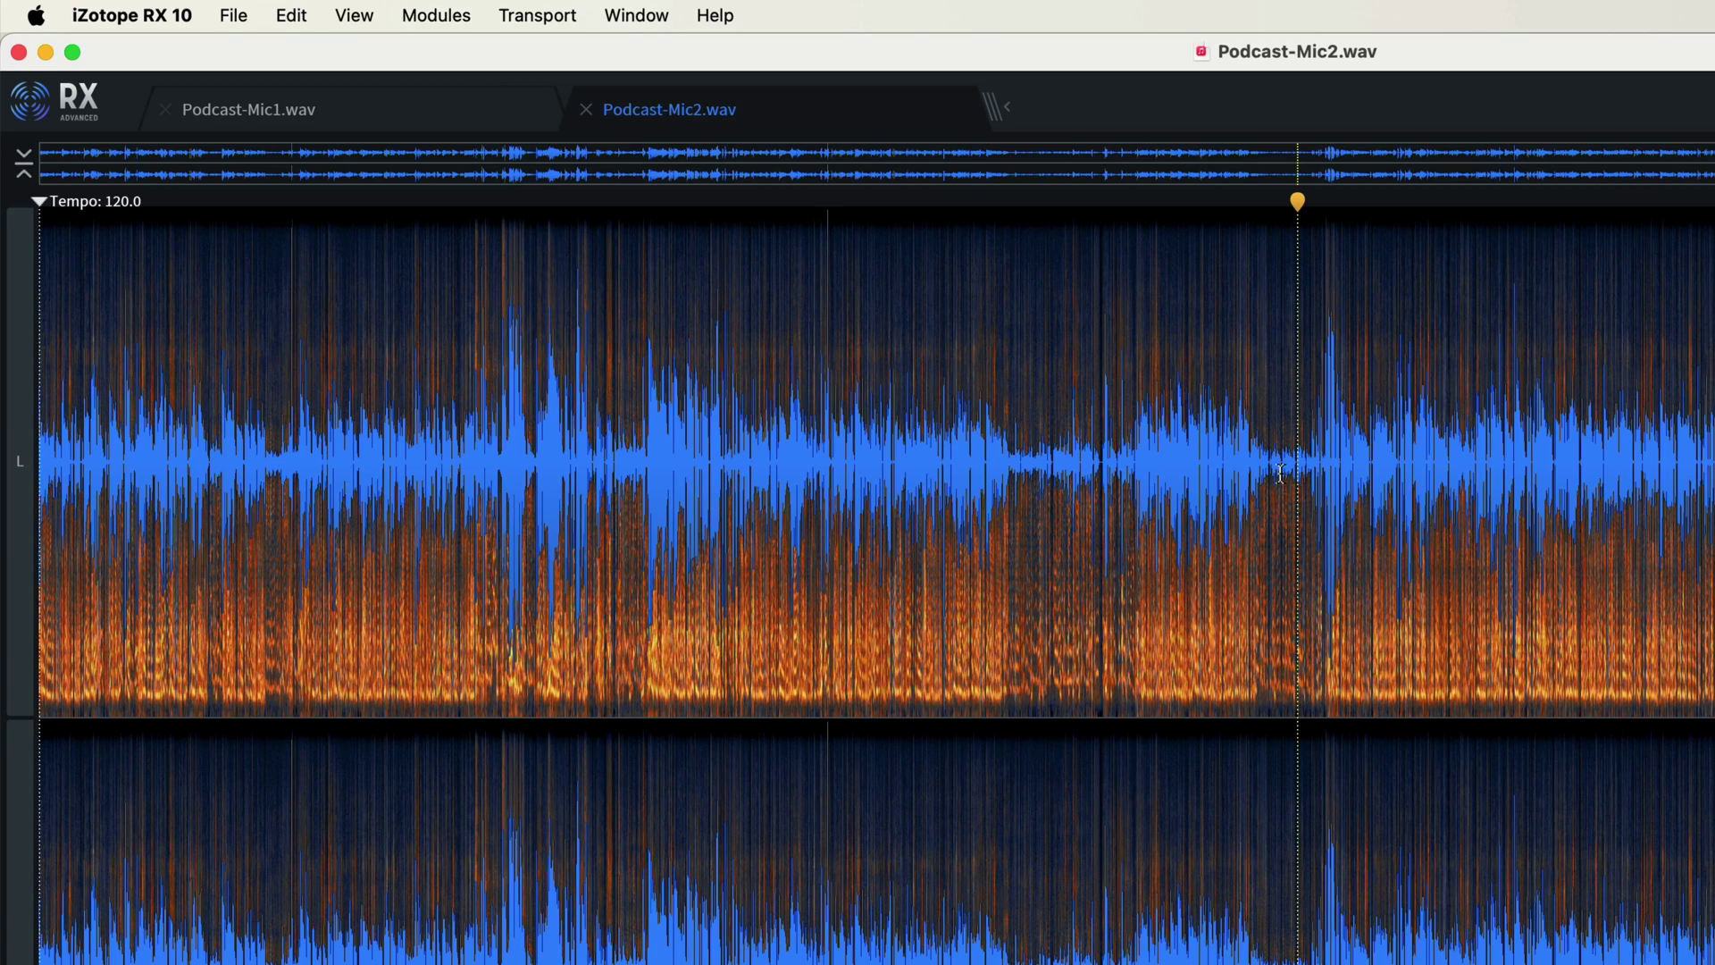
left_click(1228, 466)
key("space")
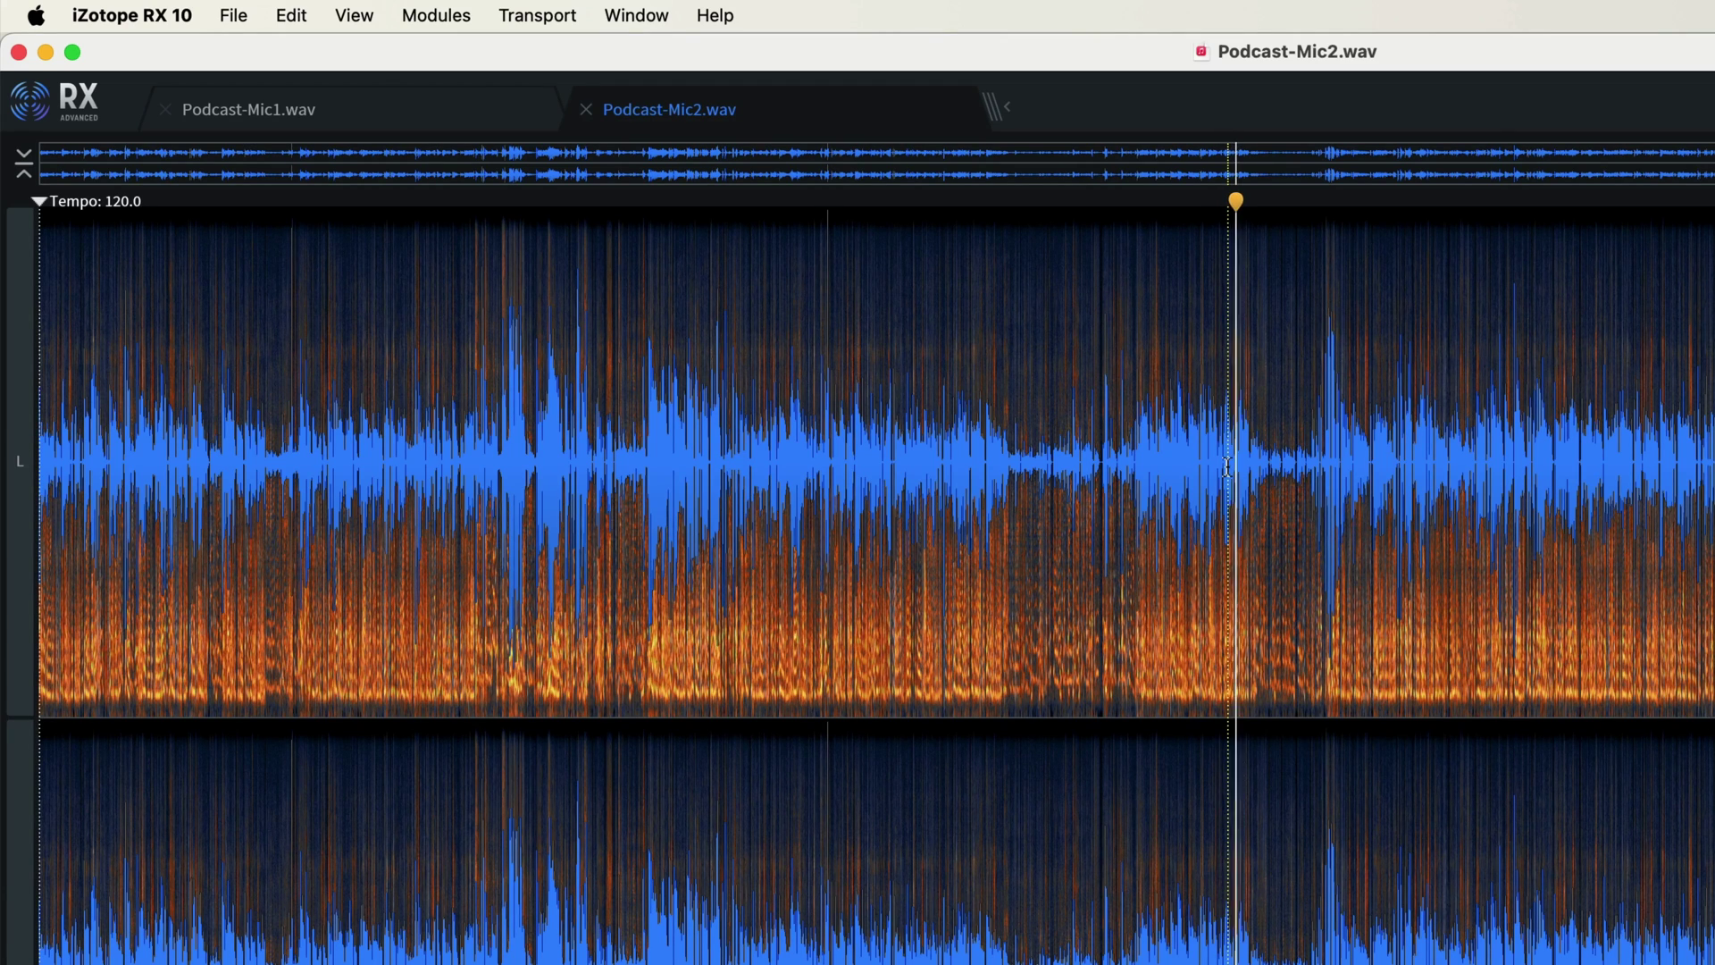
key("space")
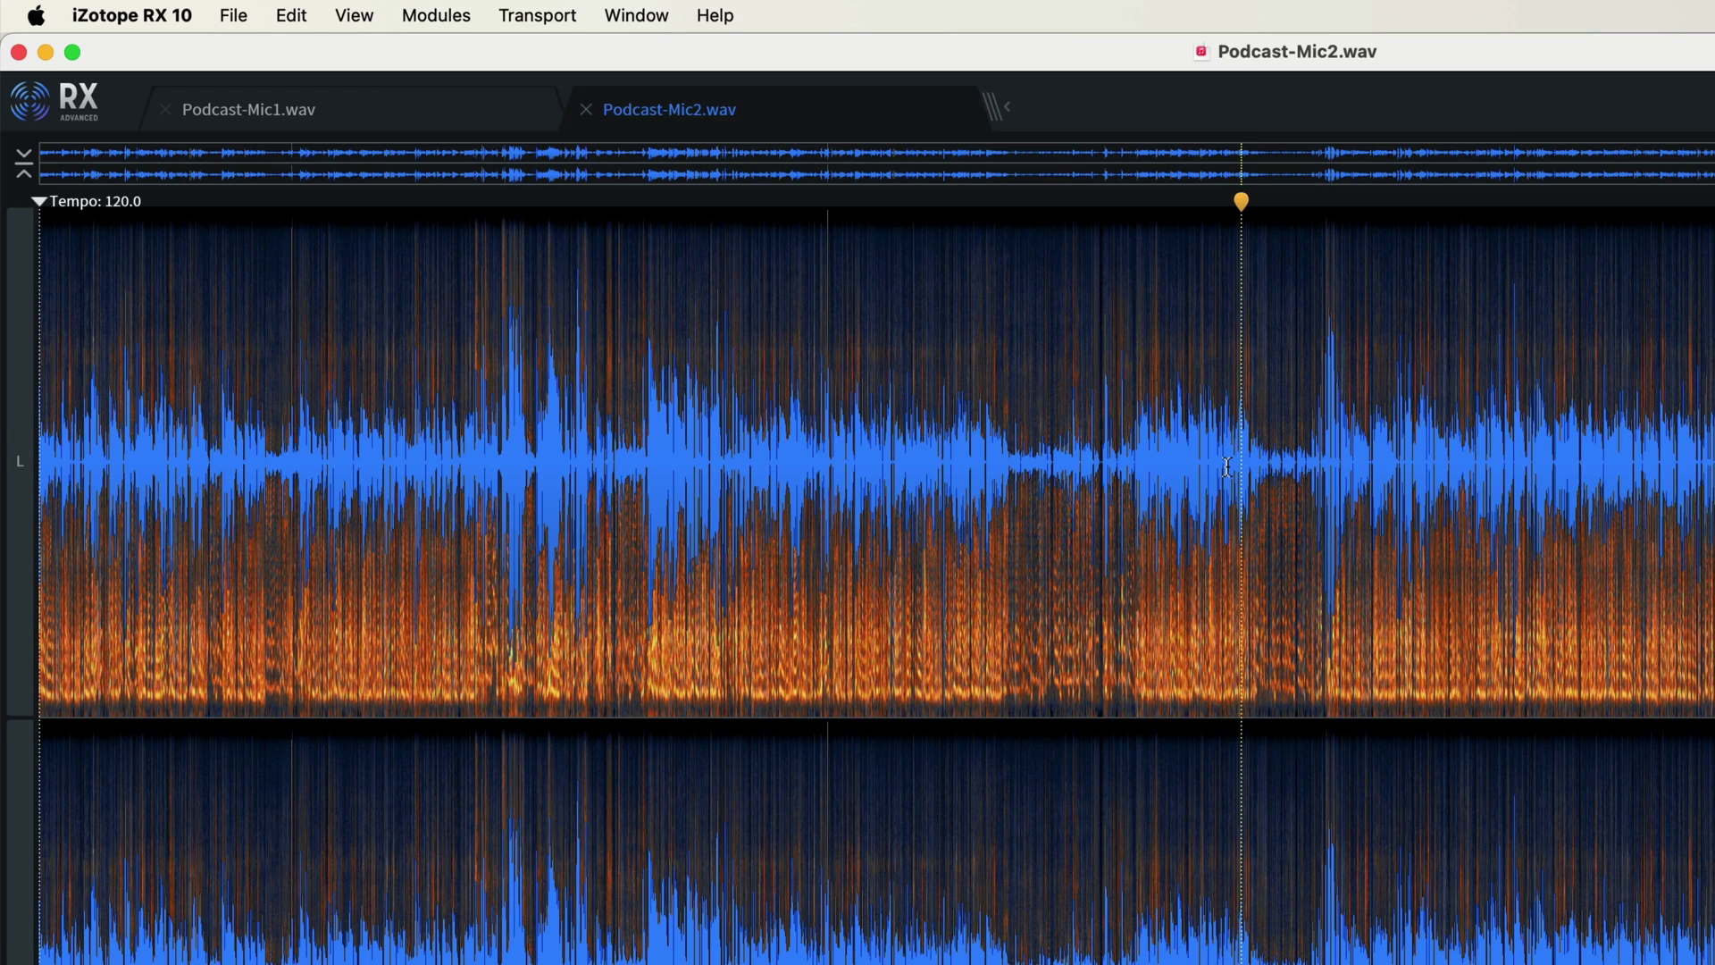
left_click(373, 102)
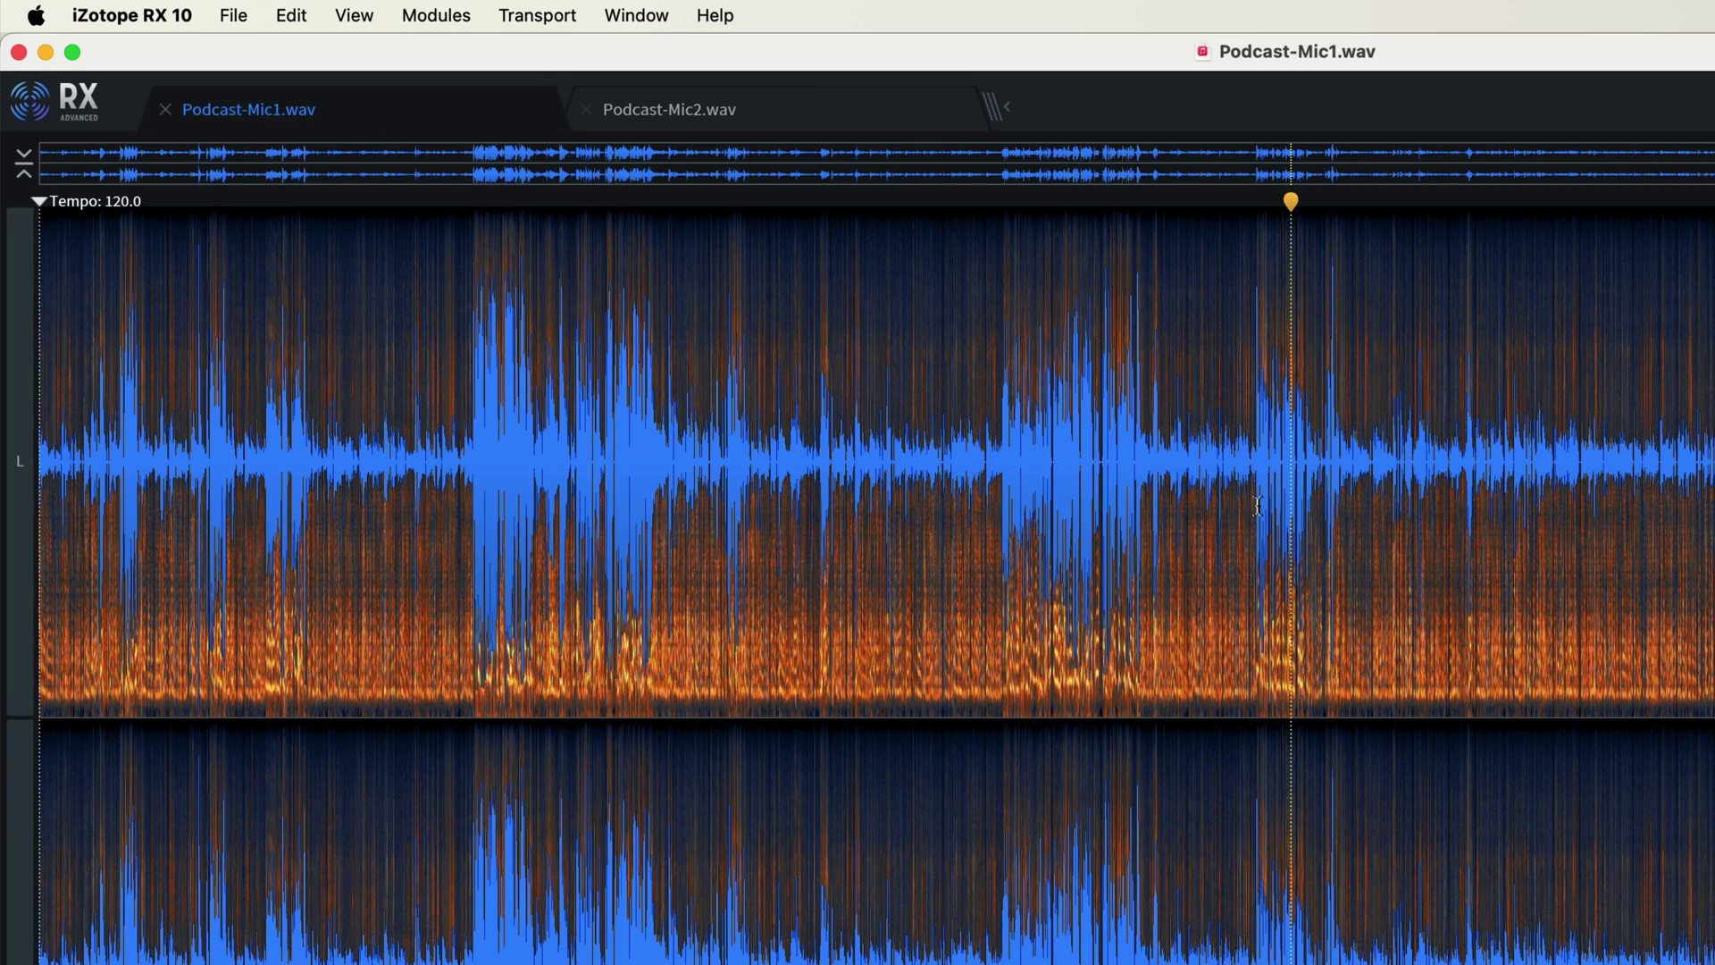
left_click(1234, 475)
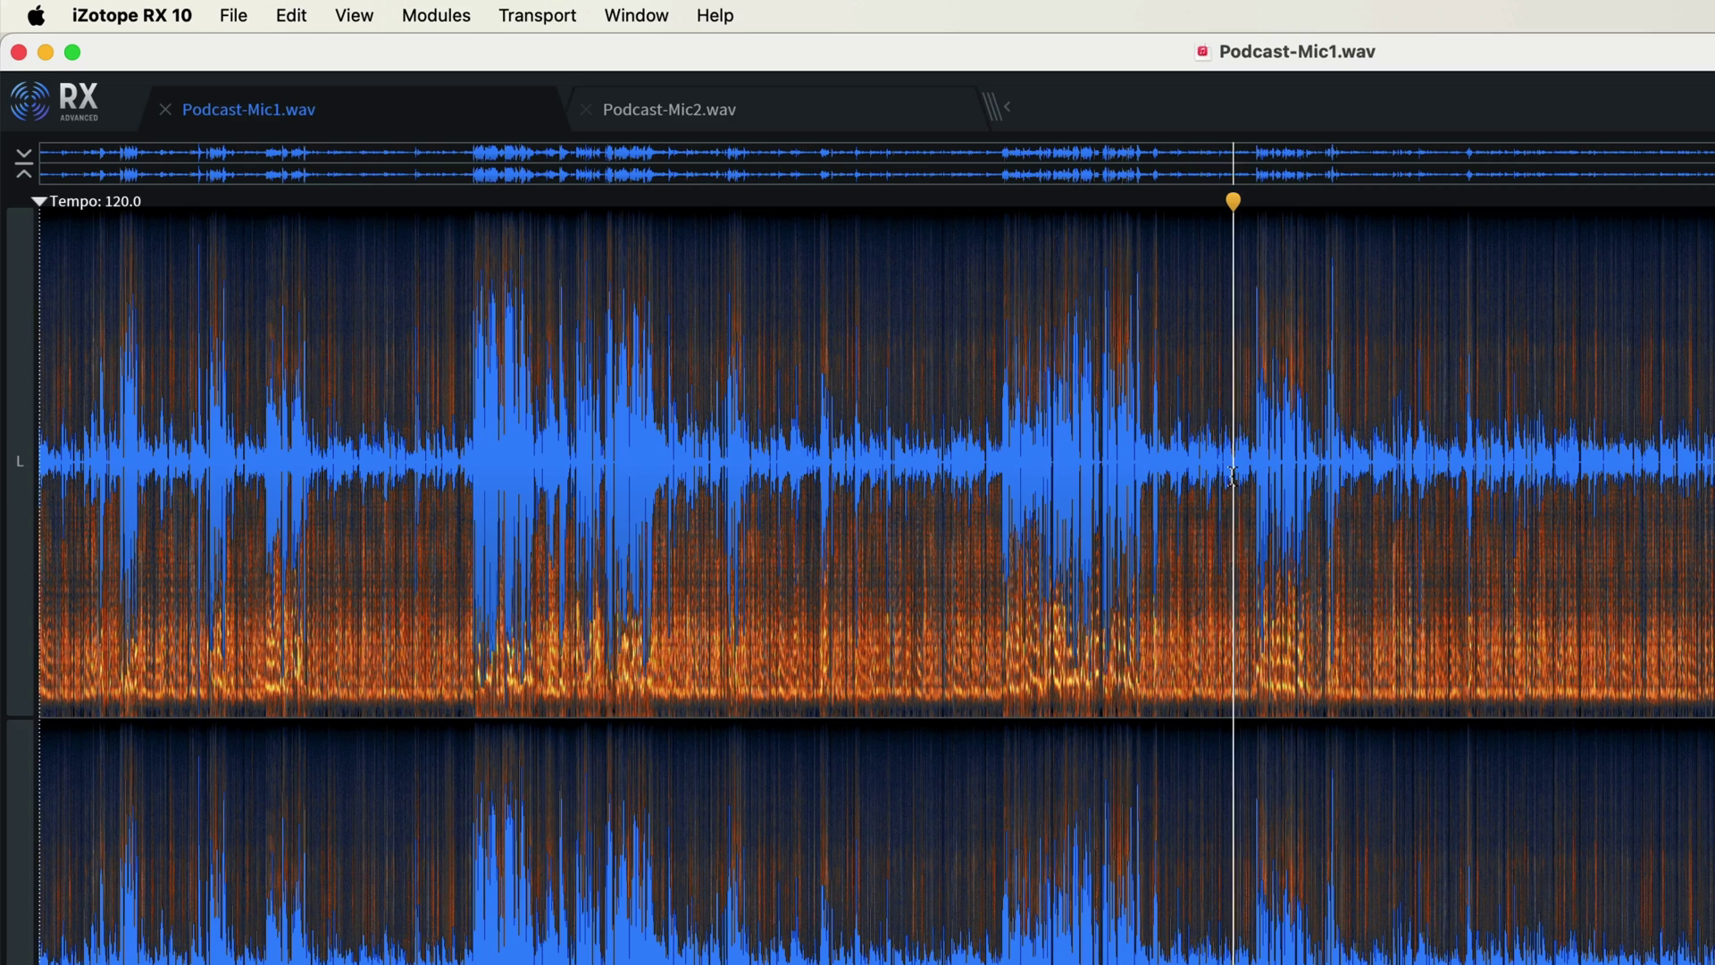
key("space")
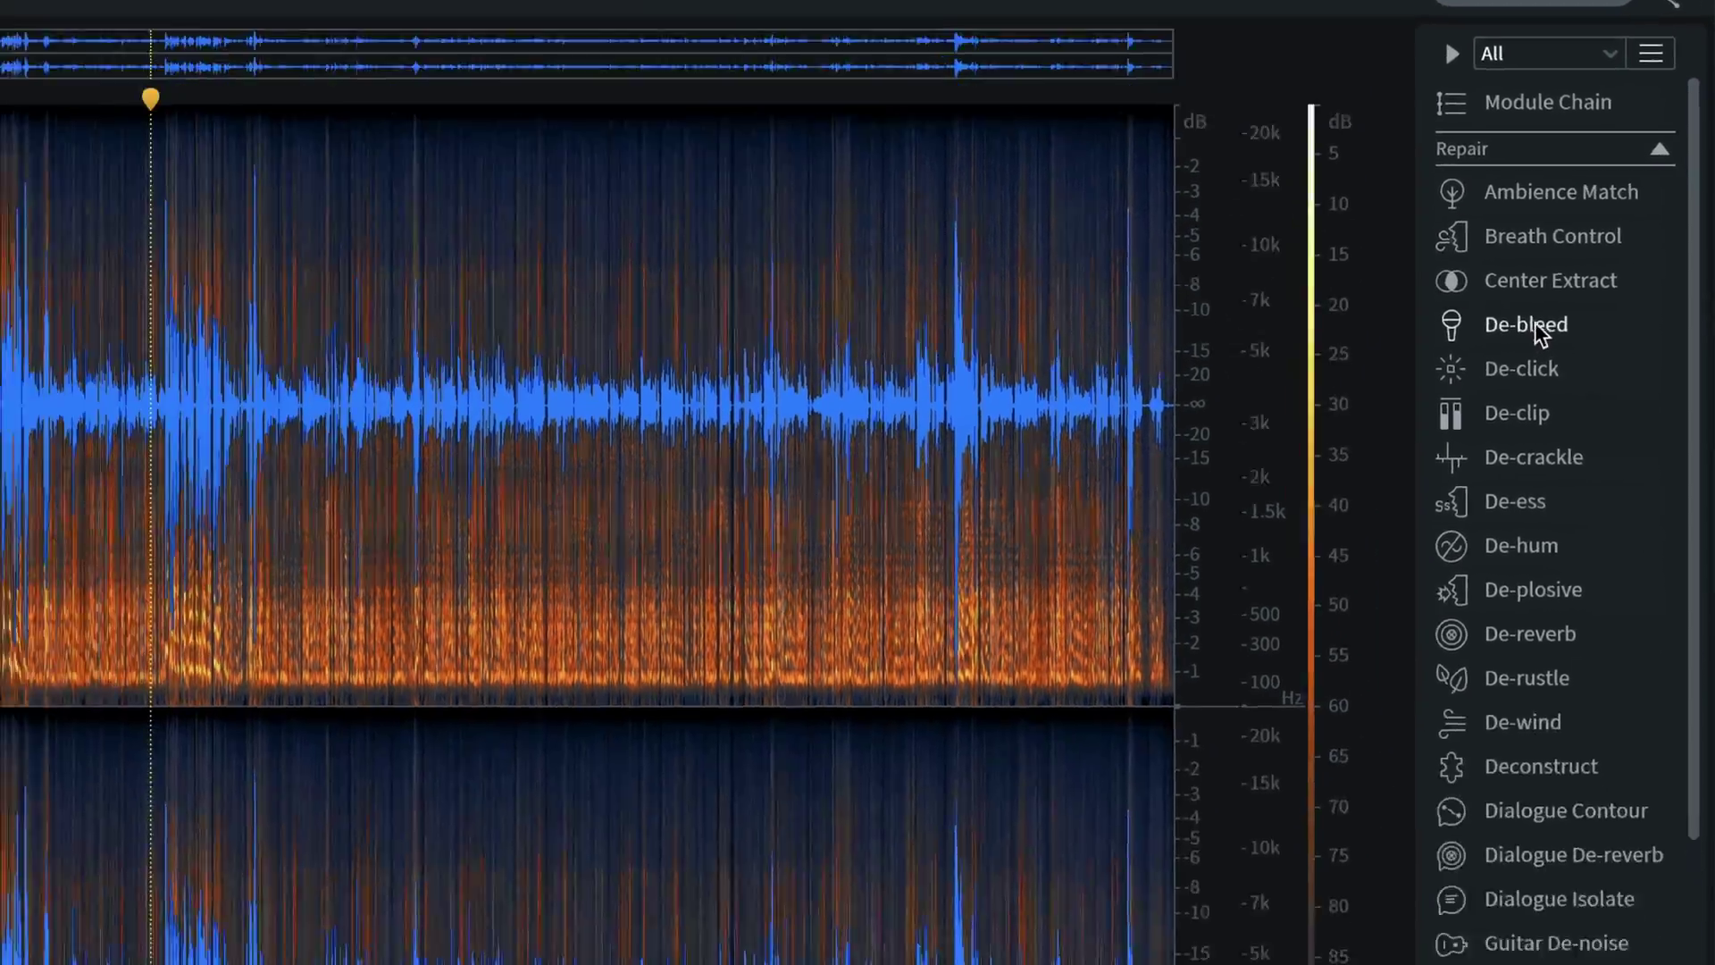
Step: Open the De-bleed module for Podcast-Mic1.wav and move its window up slightly
left_click(1510, 534)
left_click_drag(1079, 212, 1074, 187)
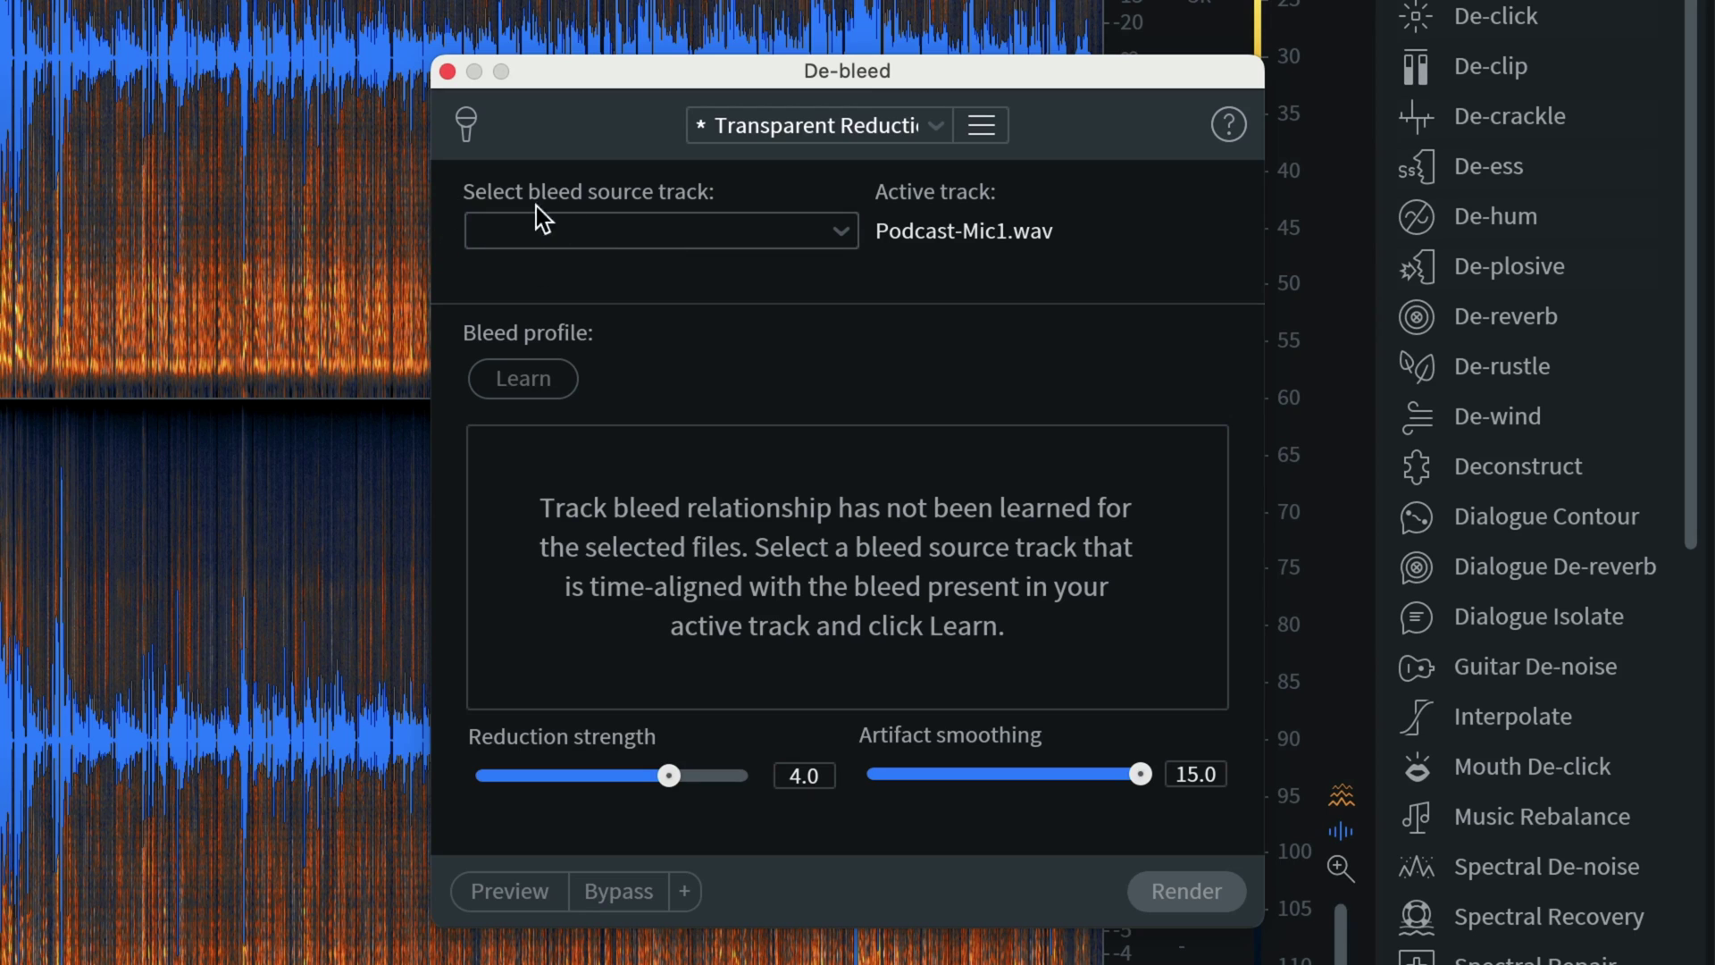
Step: Select Podcast-Mic2.wav as the De-bleed bleed source and learn its bleed profile
left_click(726, 238)
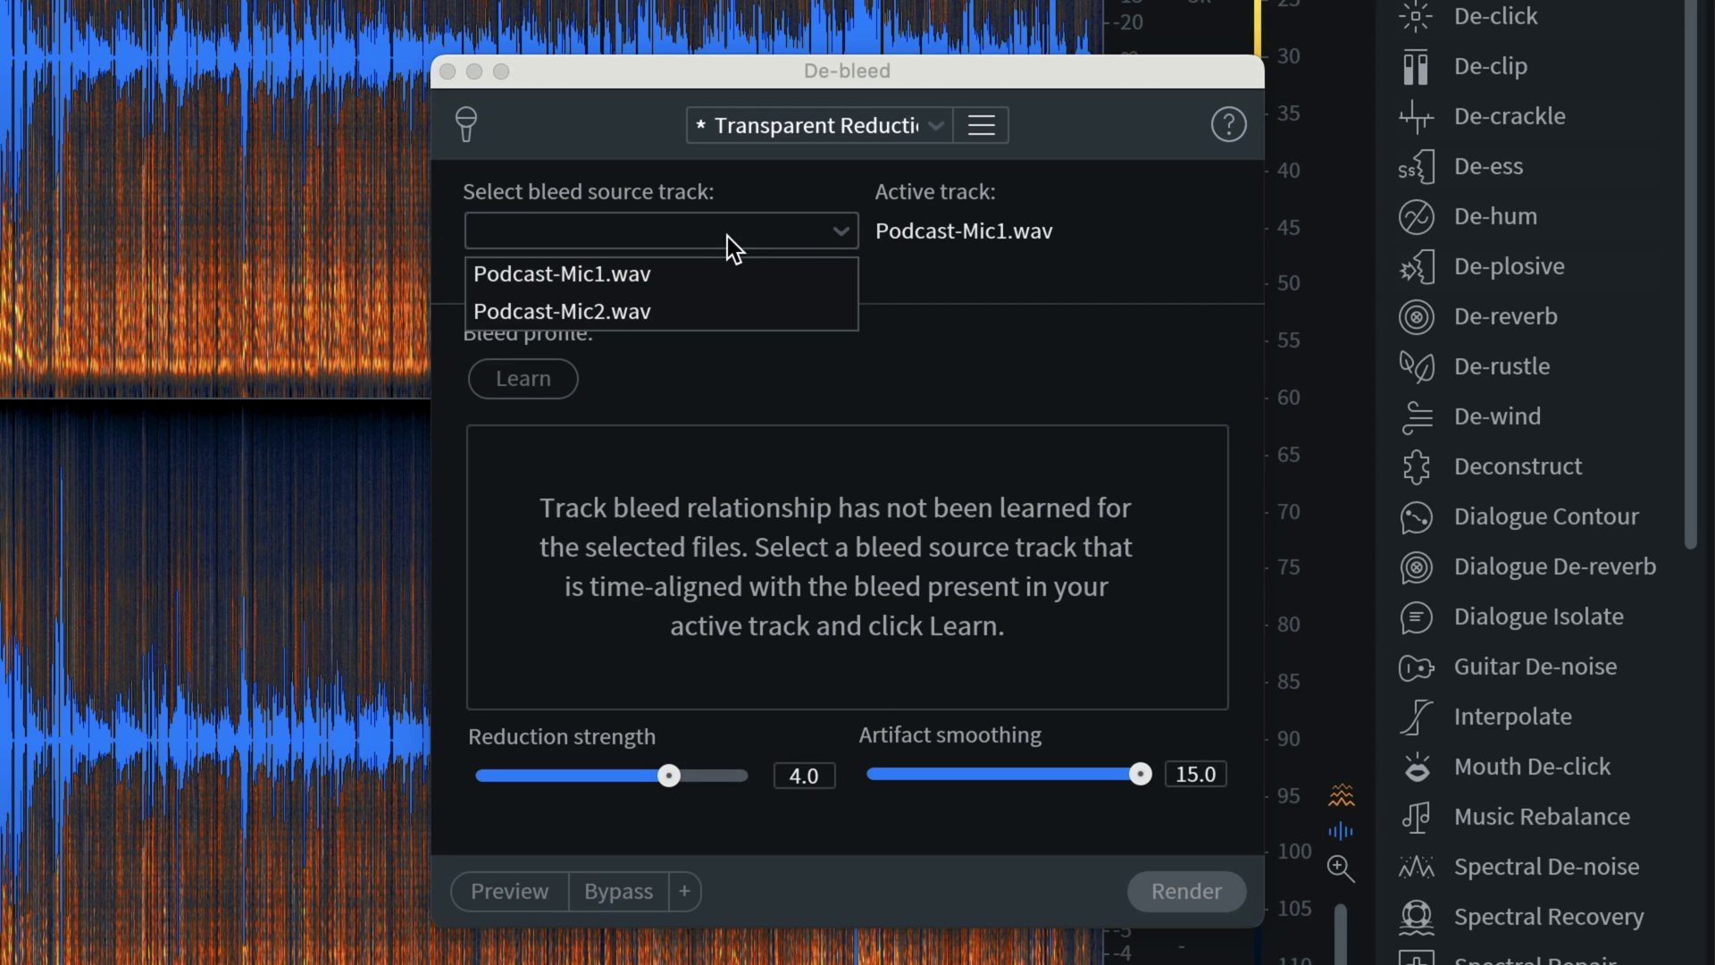
left_click(636, 312)
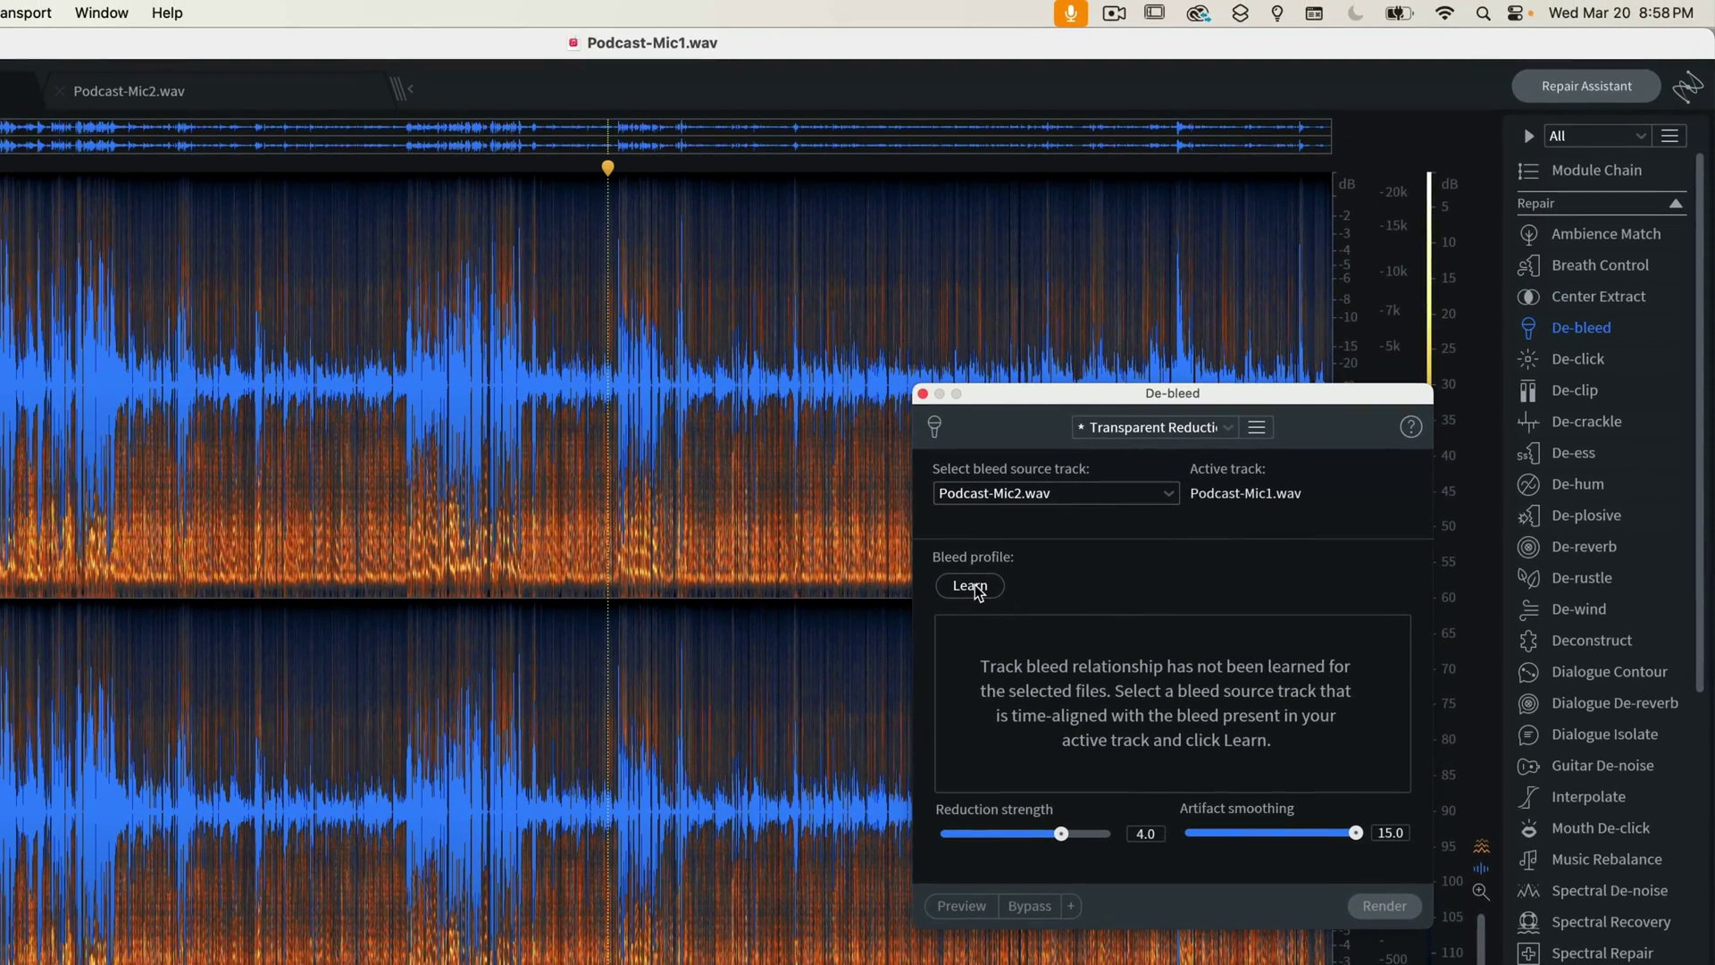
left_click(972, 587)
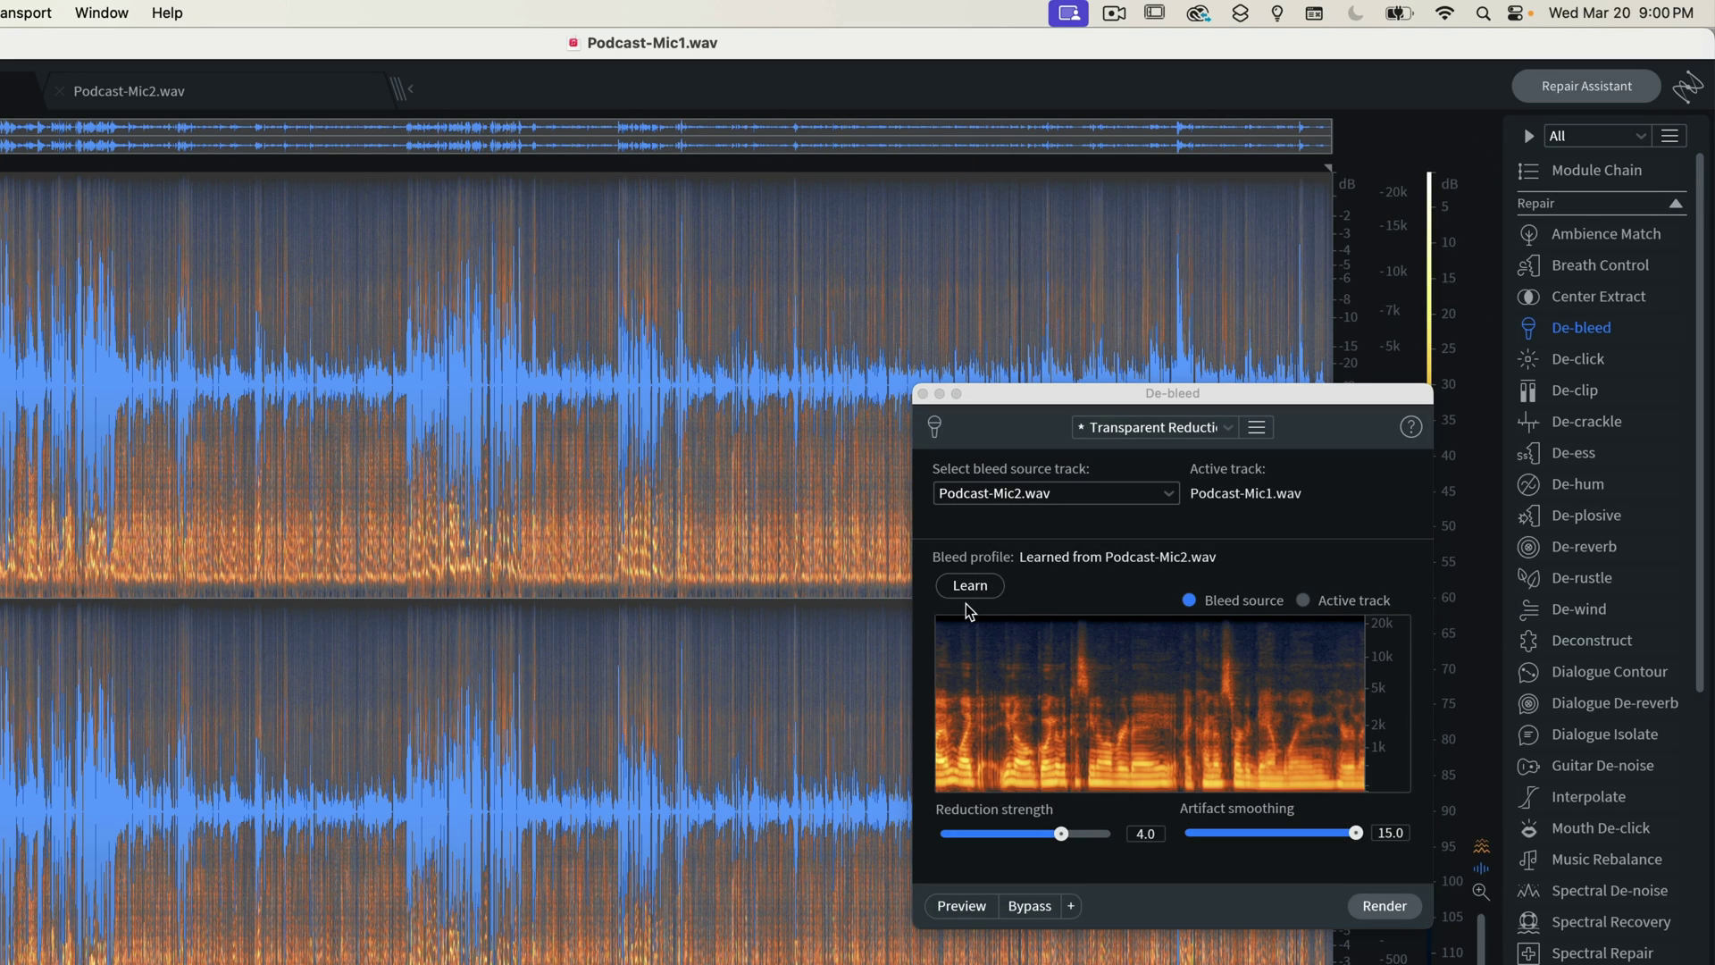
Step: Preview the De-bleed result, then select all of Podcast-Mic1.wav and render it
left_click(603, 447)
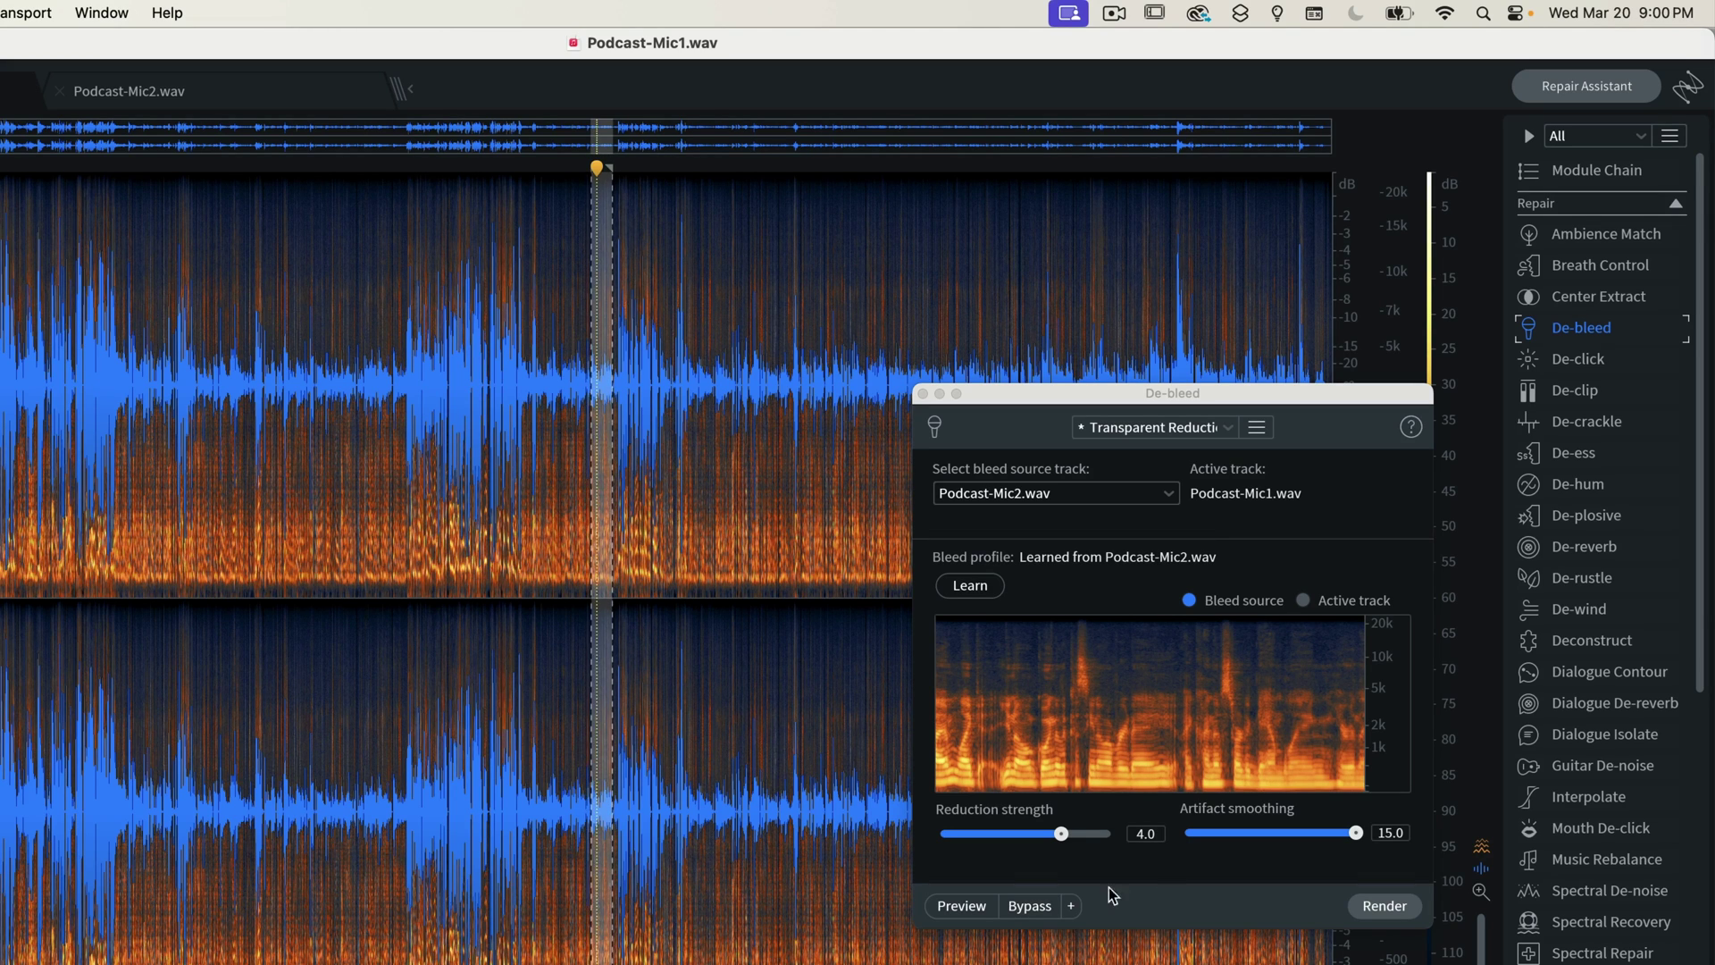
left_click(962, 909)
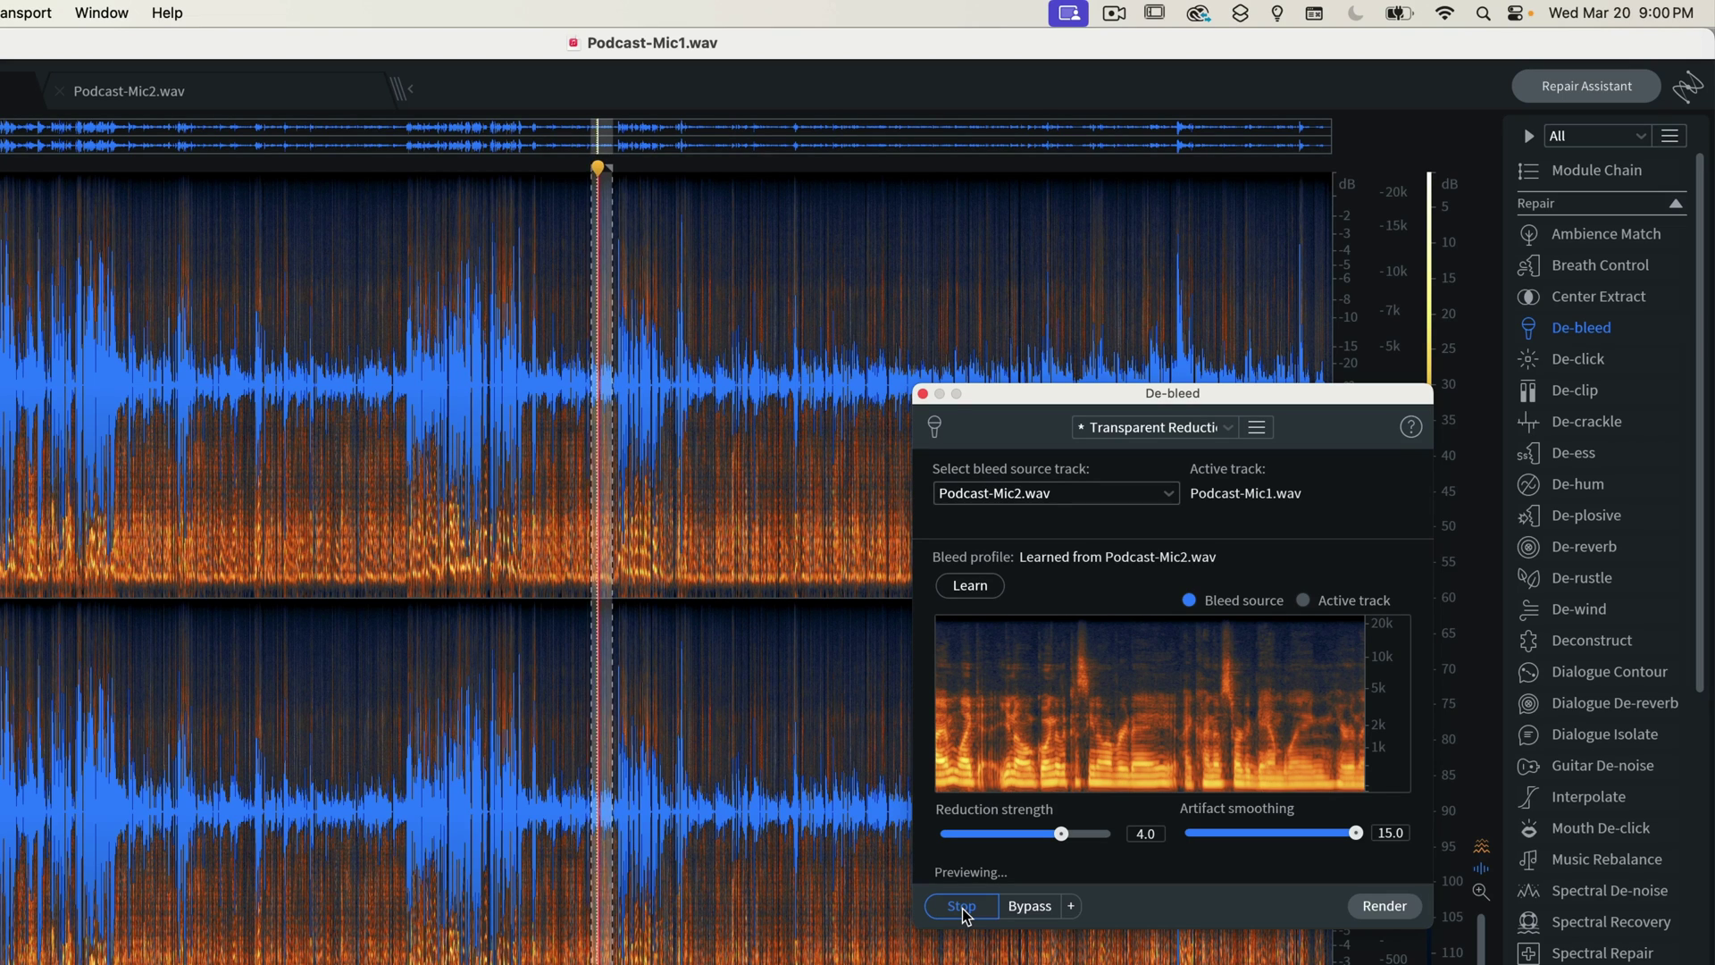
left_click(962, 909)
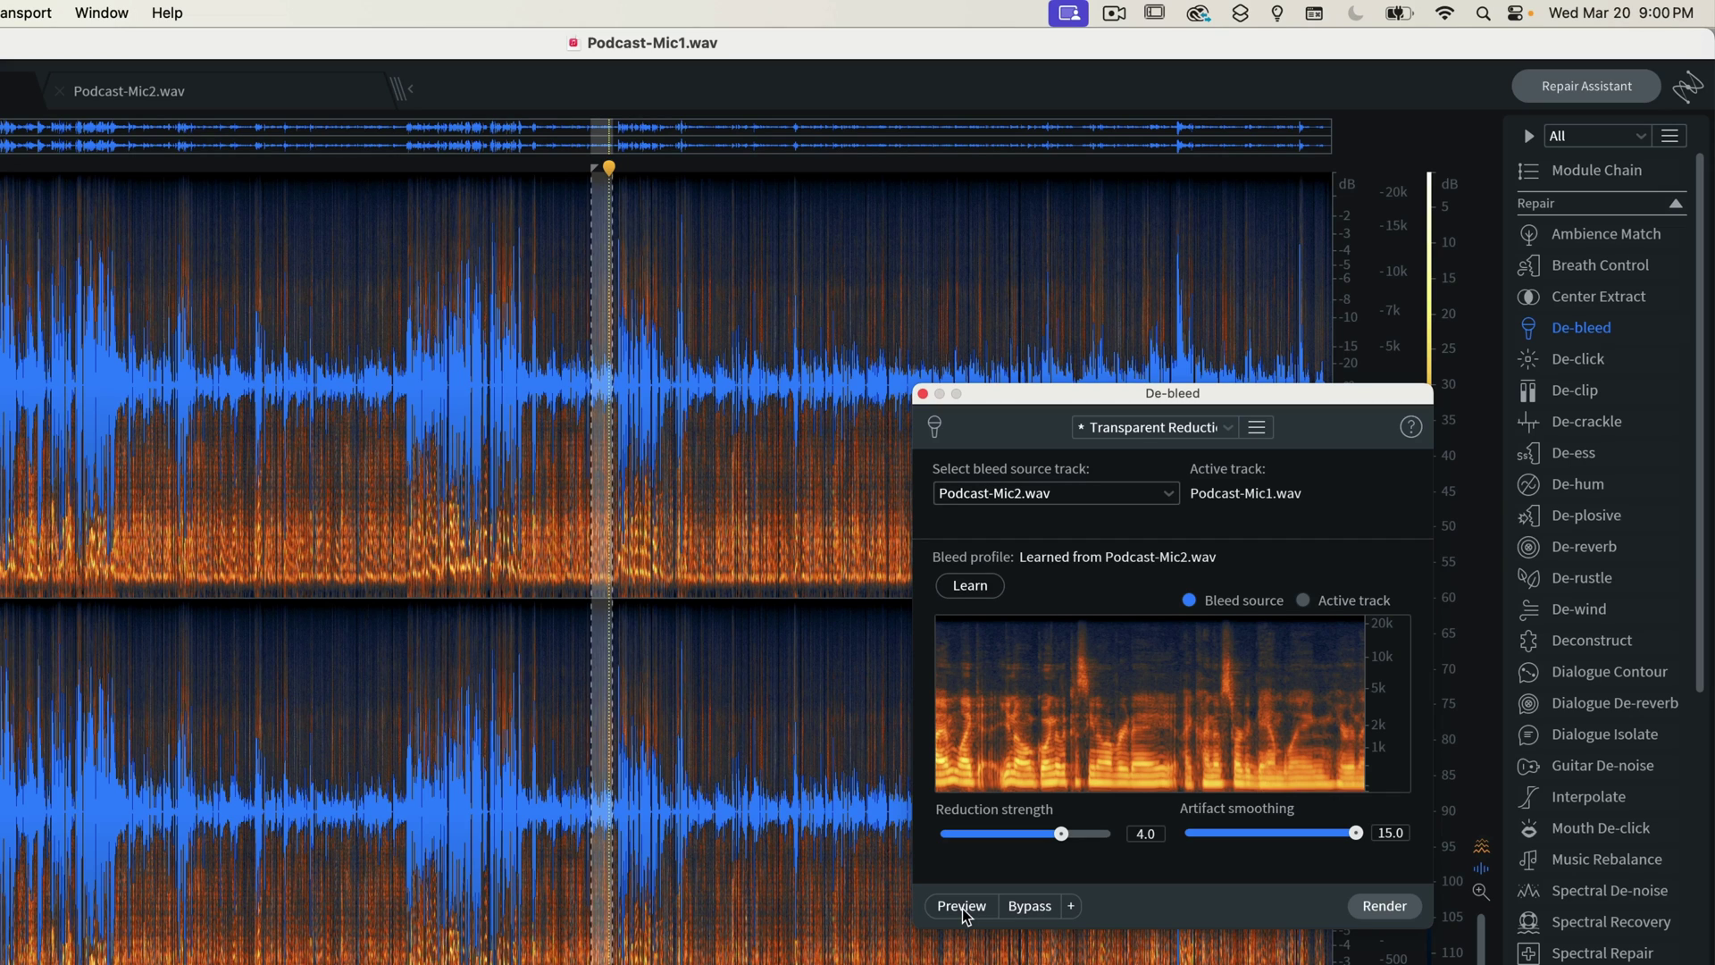
double_click(656, 555)
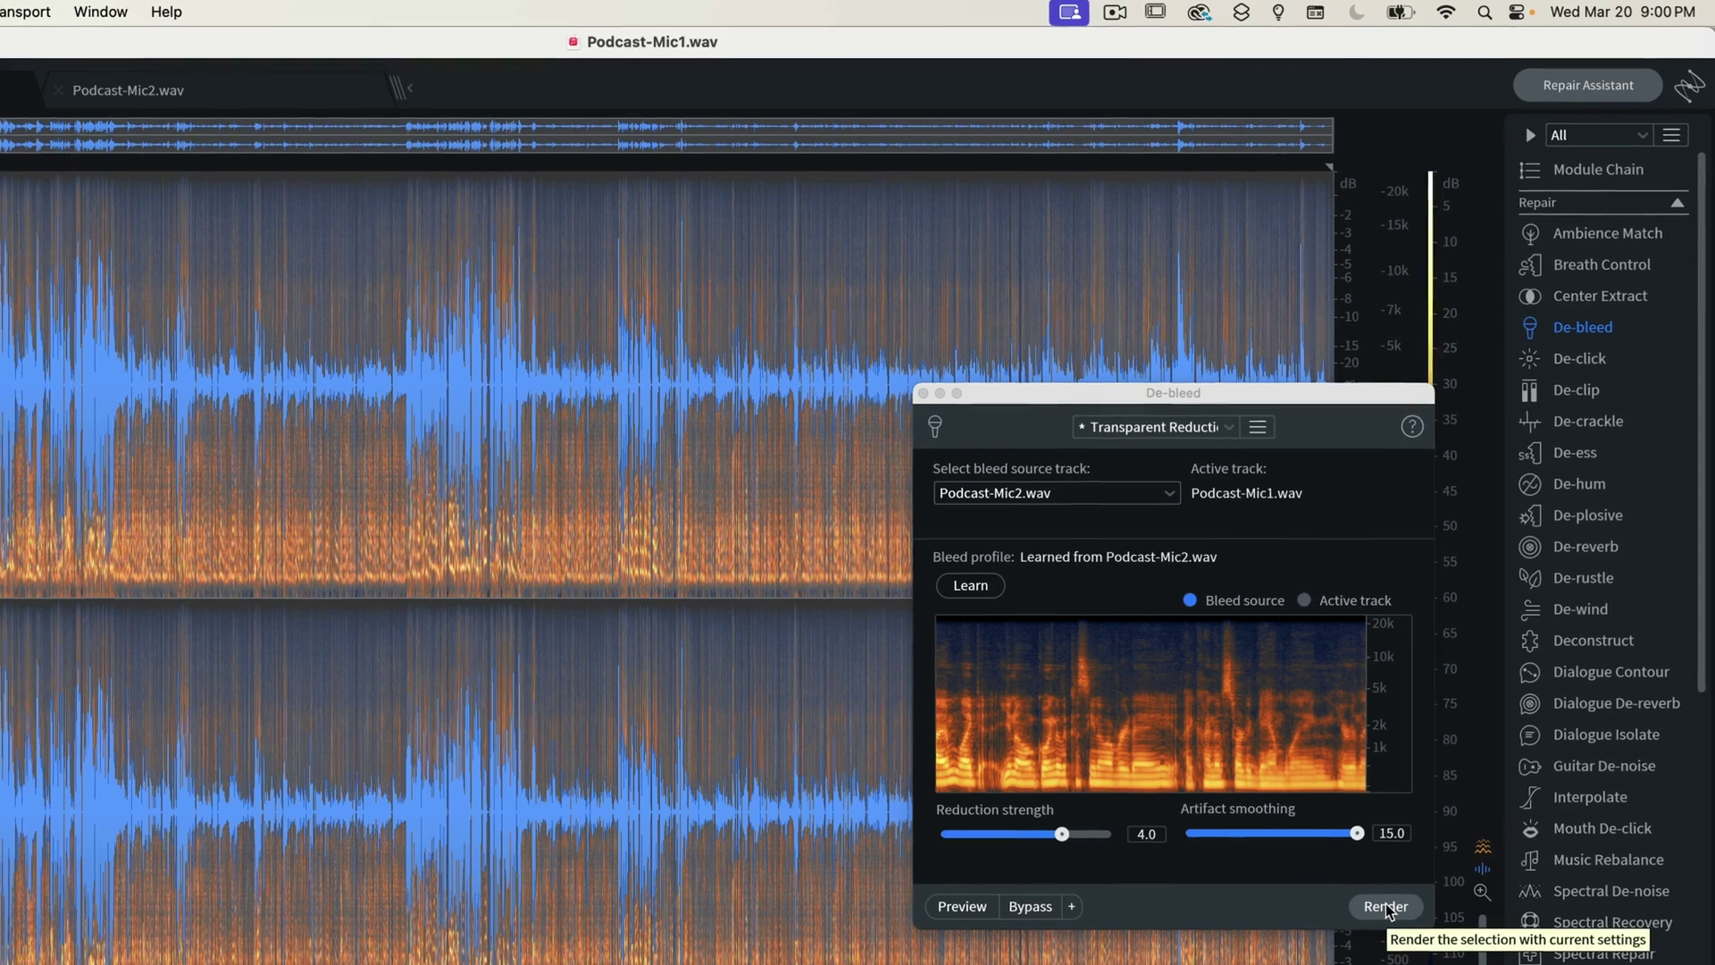
left_click(1385, 906)
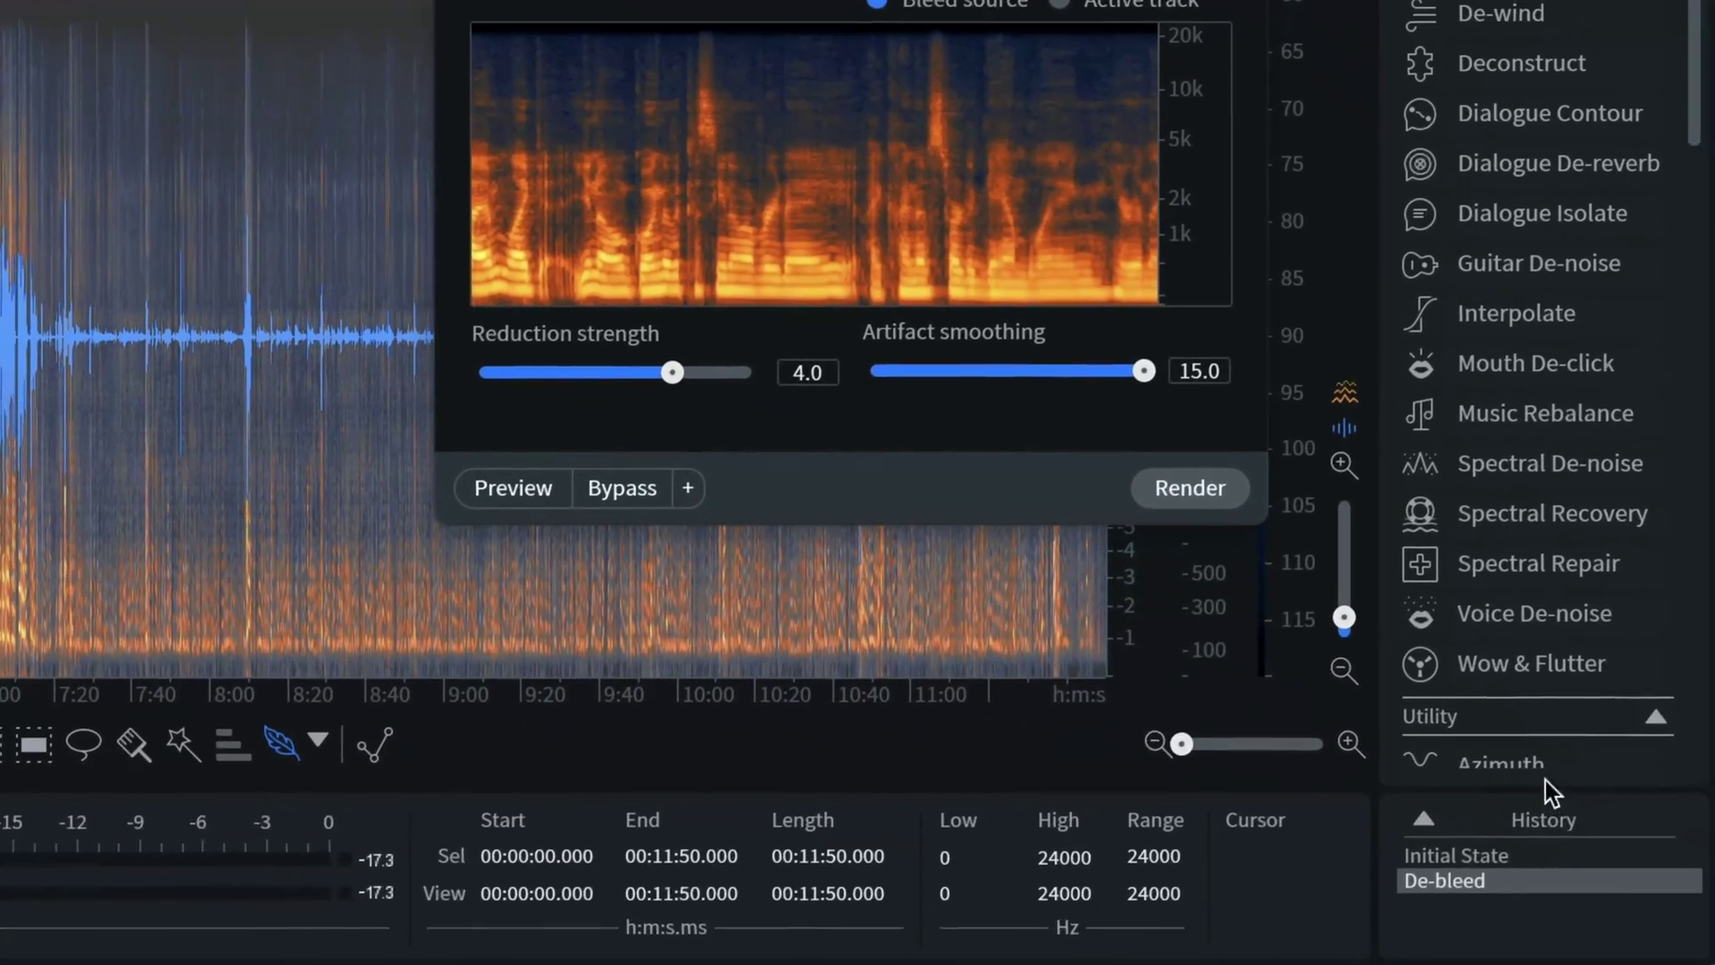
Step: Compare Initial State with De-bleed in History, keep De-bleed, and save Podcast-Mic1.wav
left_click(1492, 855)
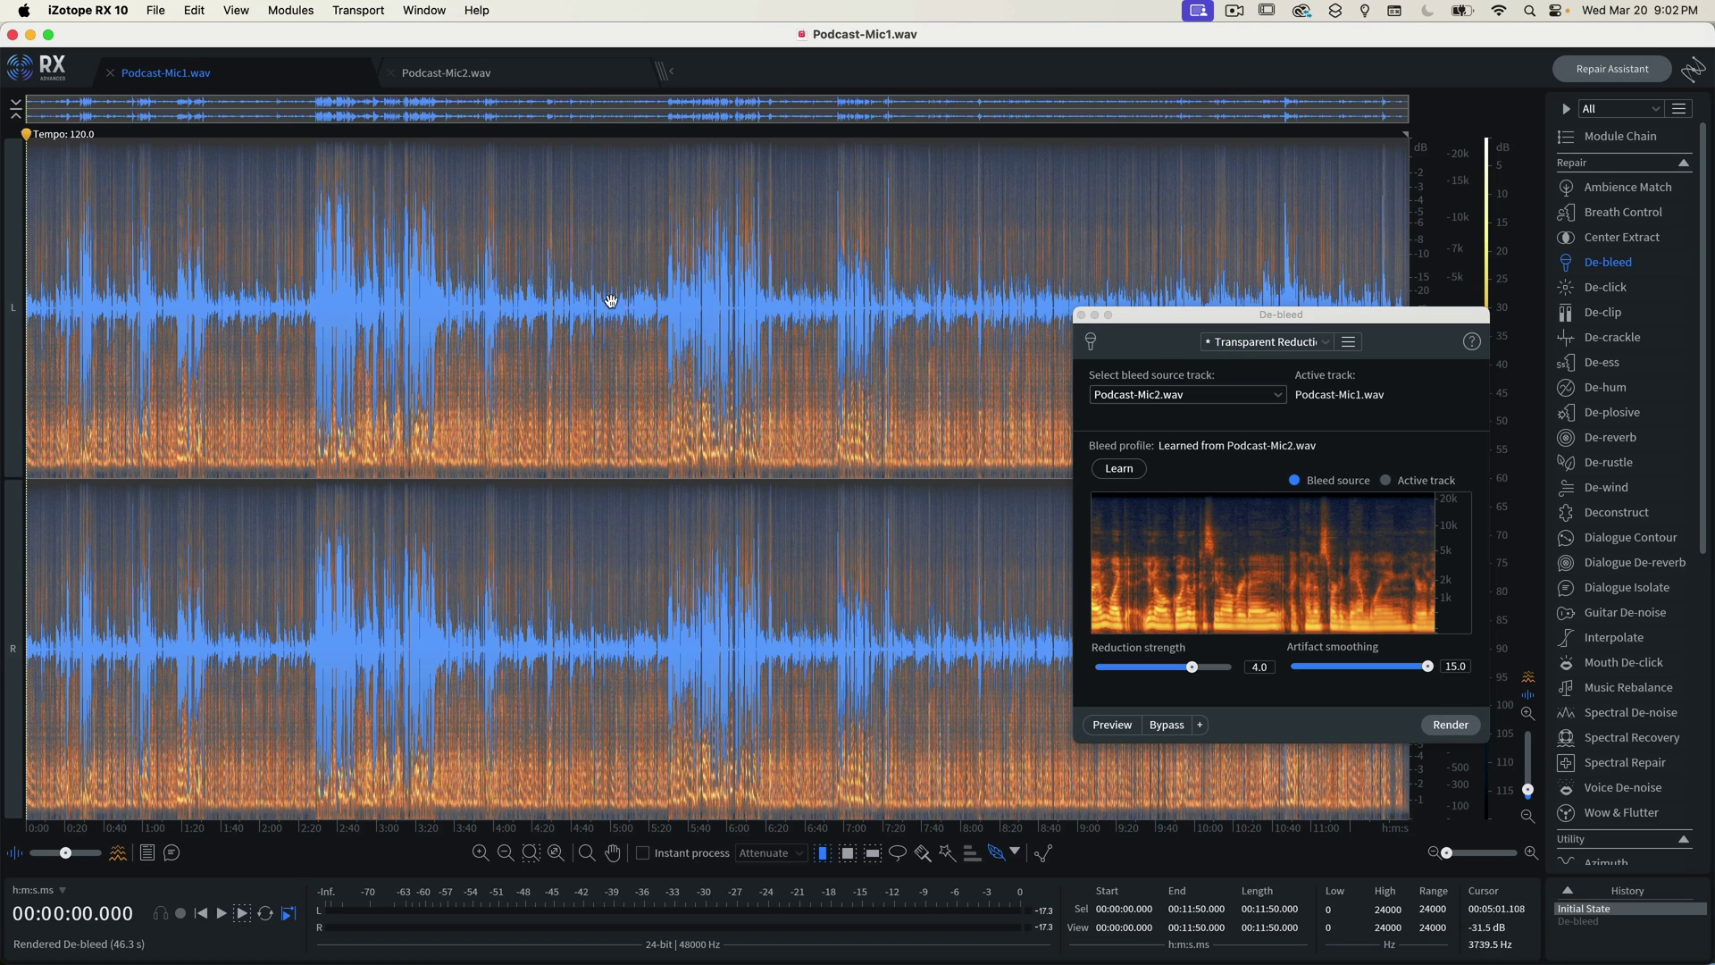
left_click(1587, 925)
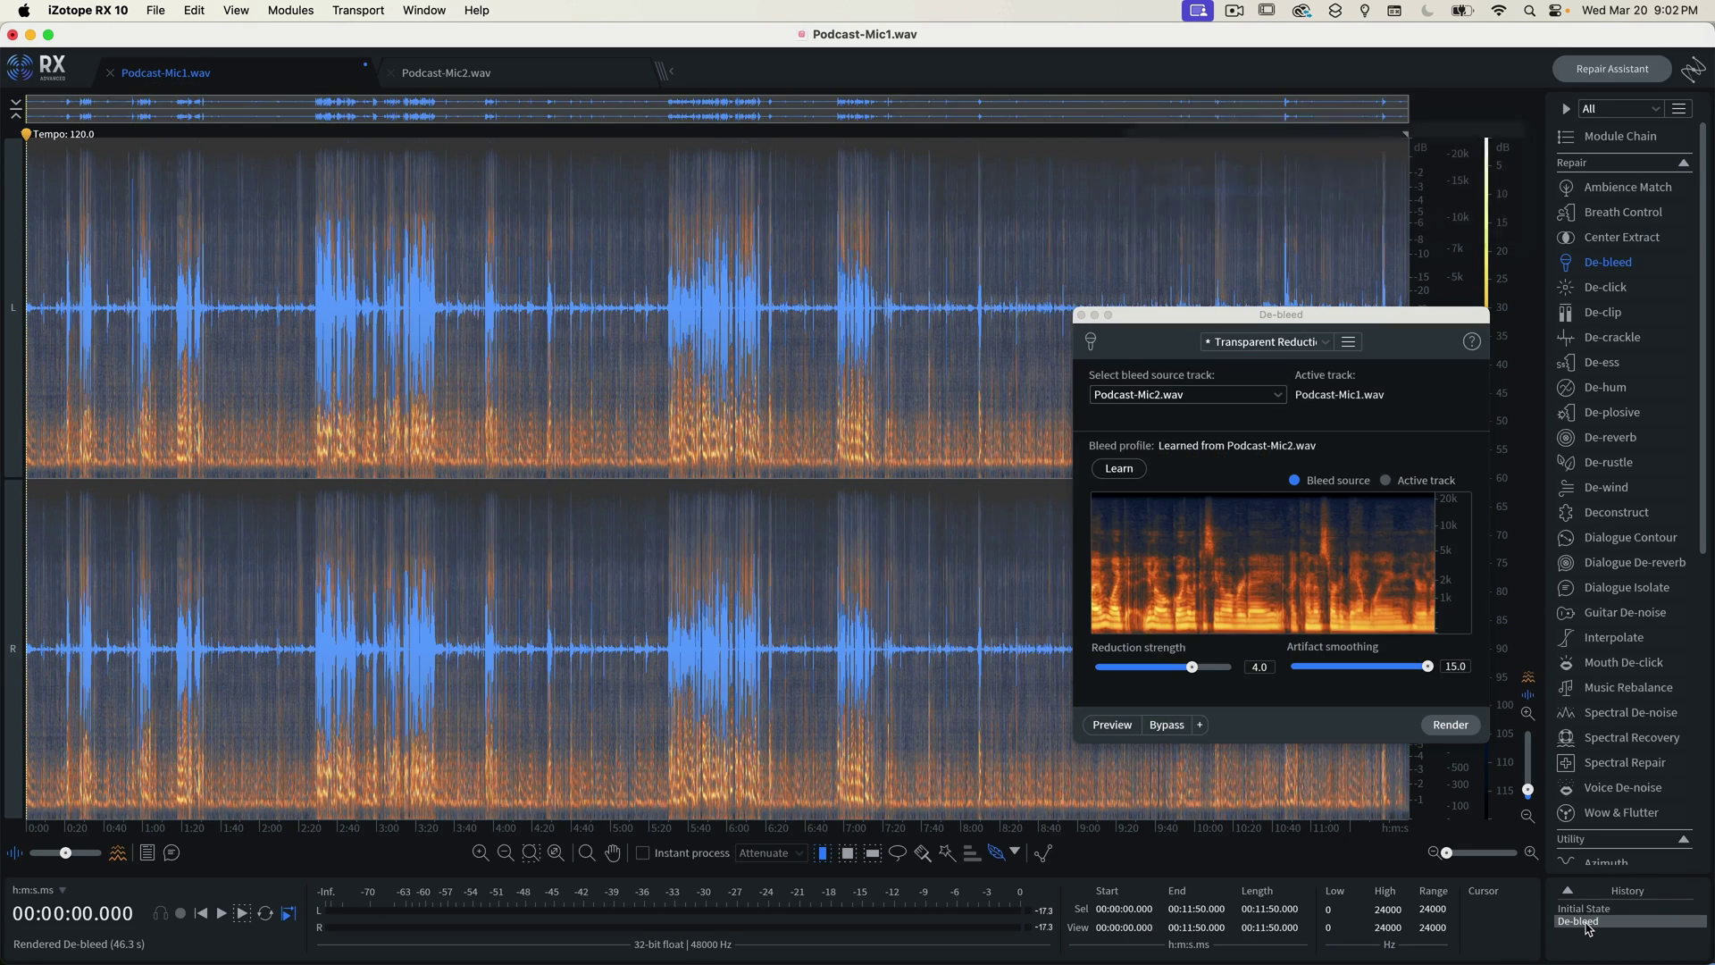
left_click(846, 322)
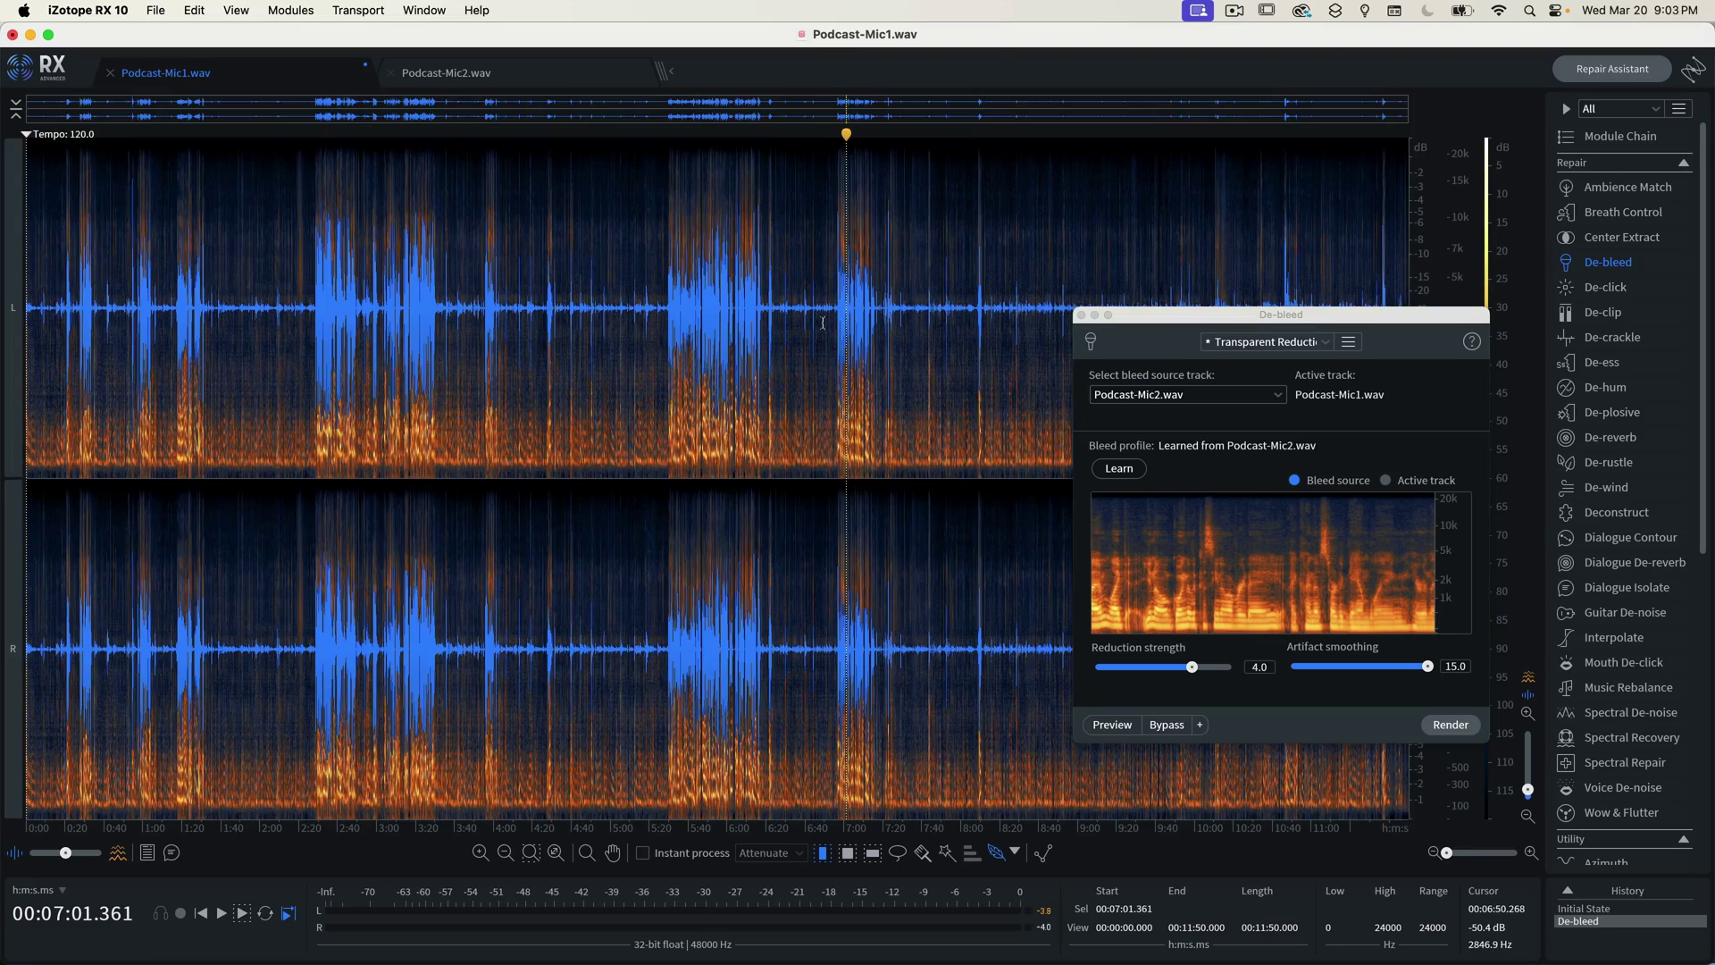
key("super+s")
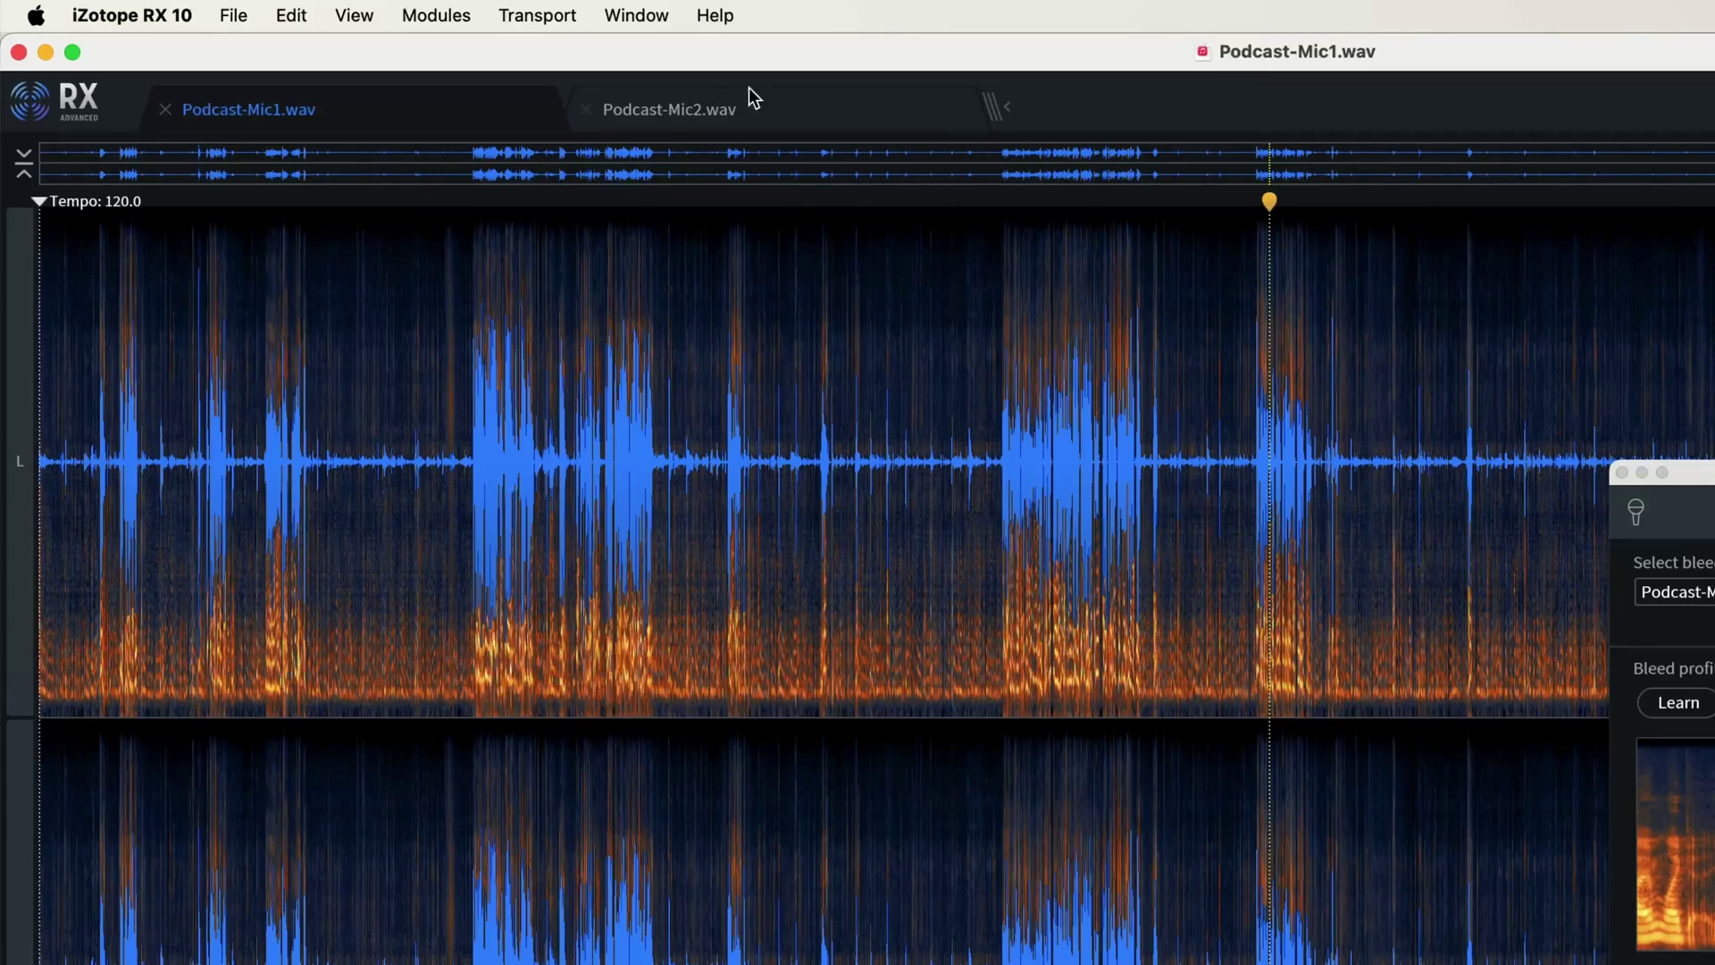
Step: In Podcast-Mic2.wav, learn a De-bleed profile with Podcast-Mic1.wav as the bleed source
left_click(779, 109)
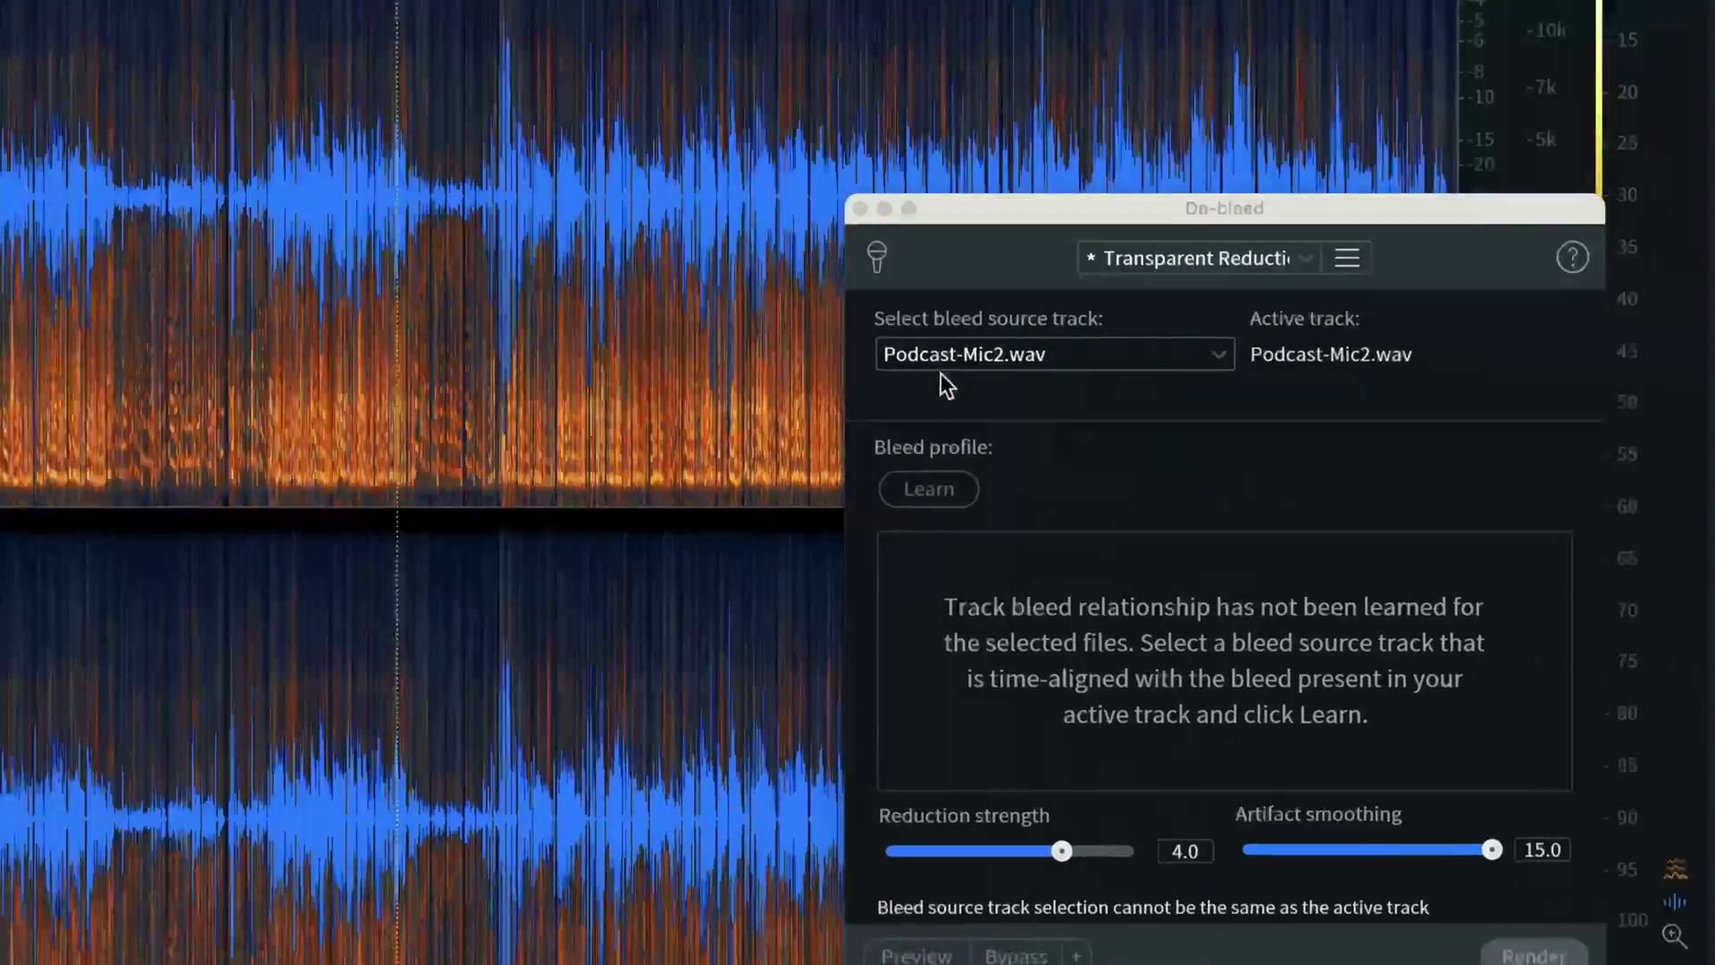
left_click(973, 363)
left_click(593, 271)
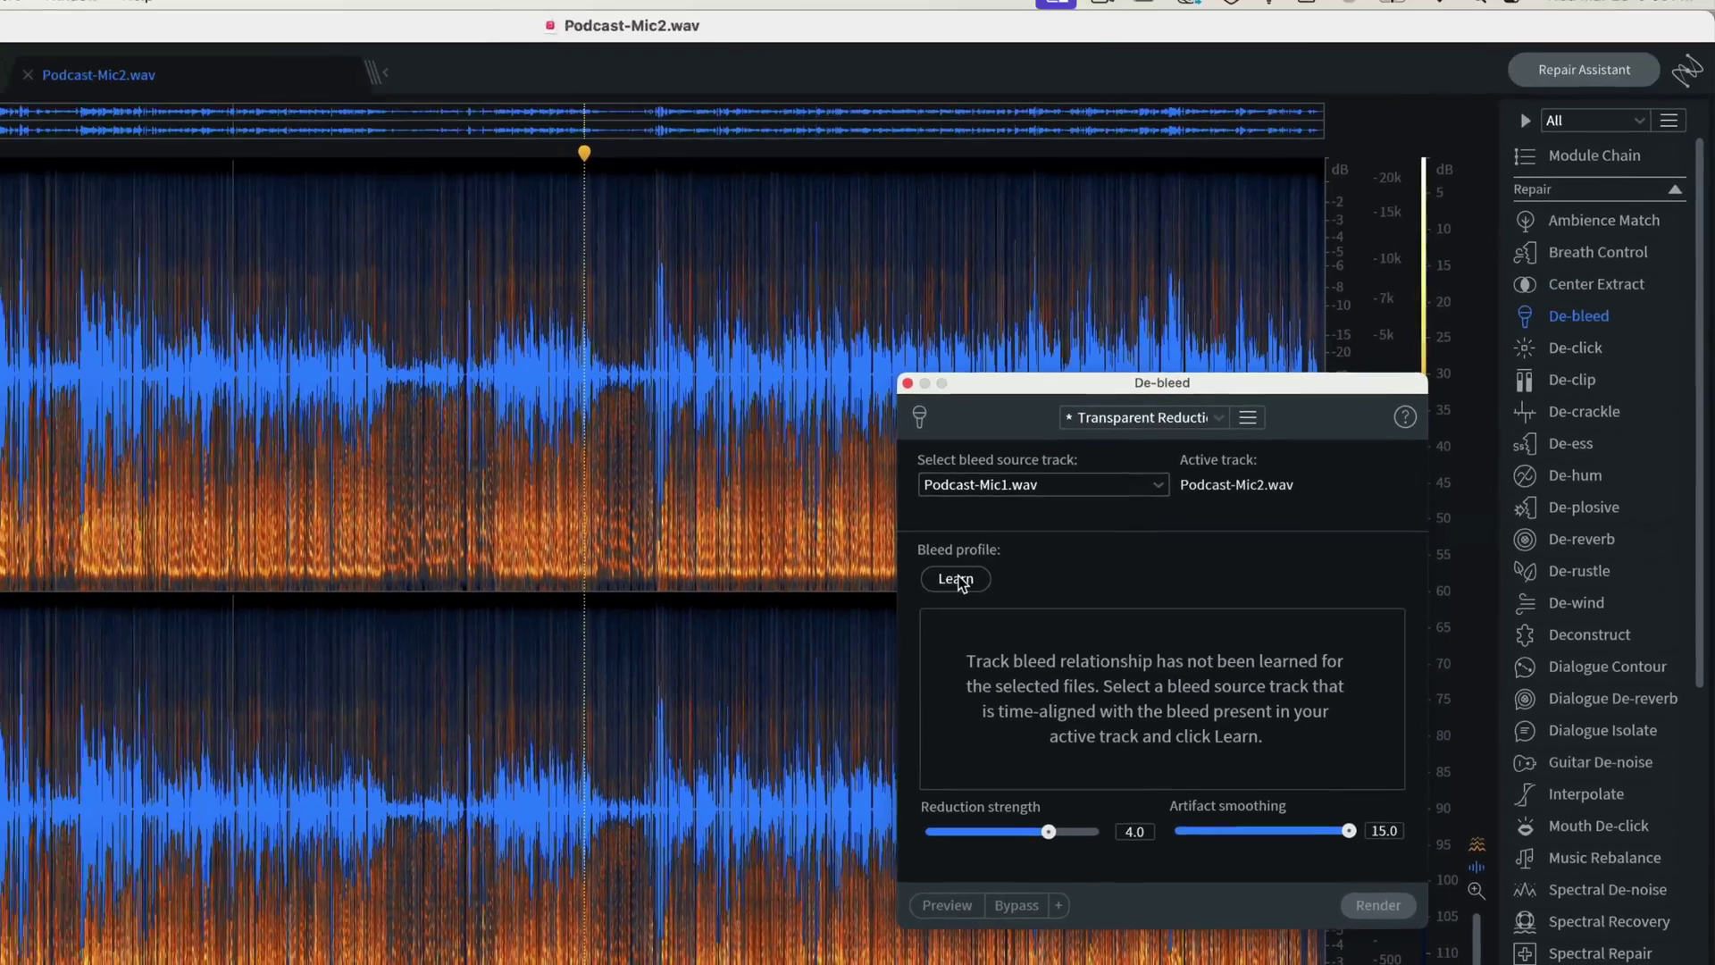
left_click(527, 376)
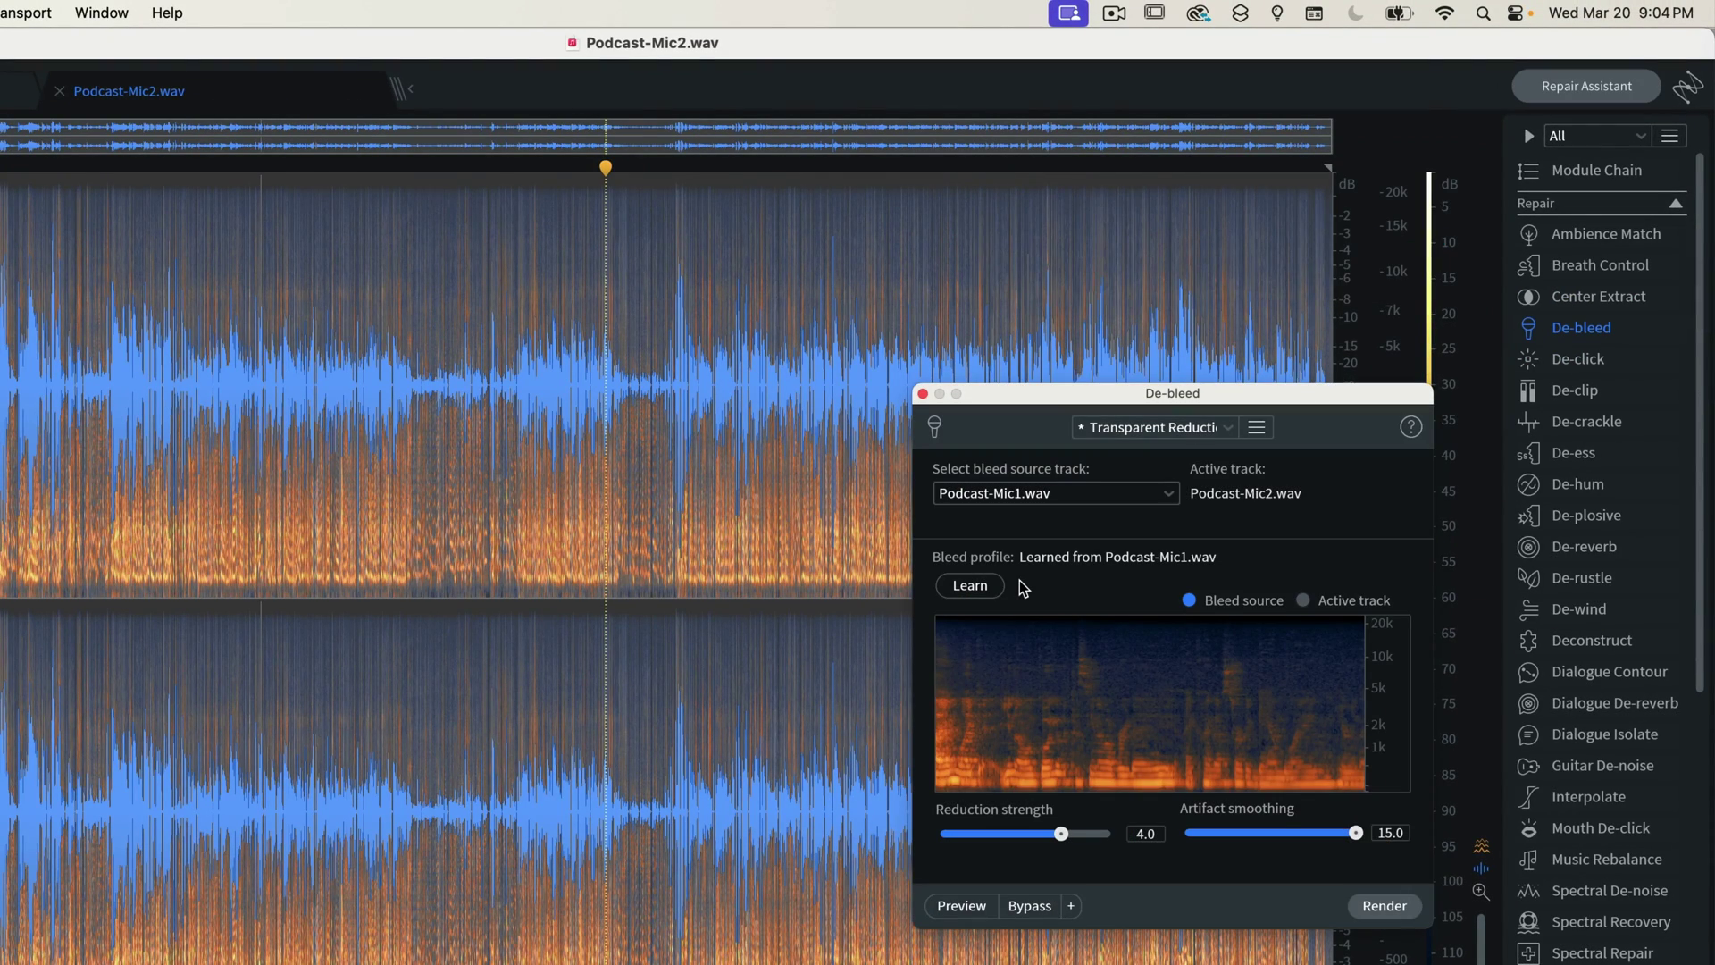
Step: Select the entire Podcast-Mic2 recording and render De-bleed across it
left_click(844, 570)
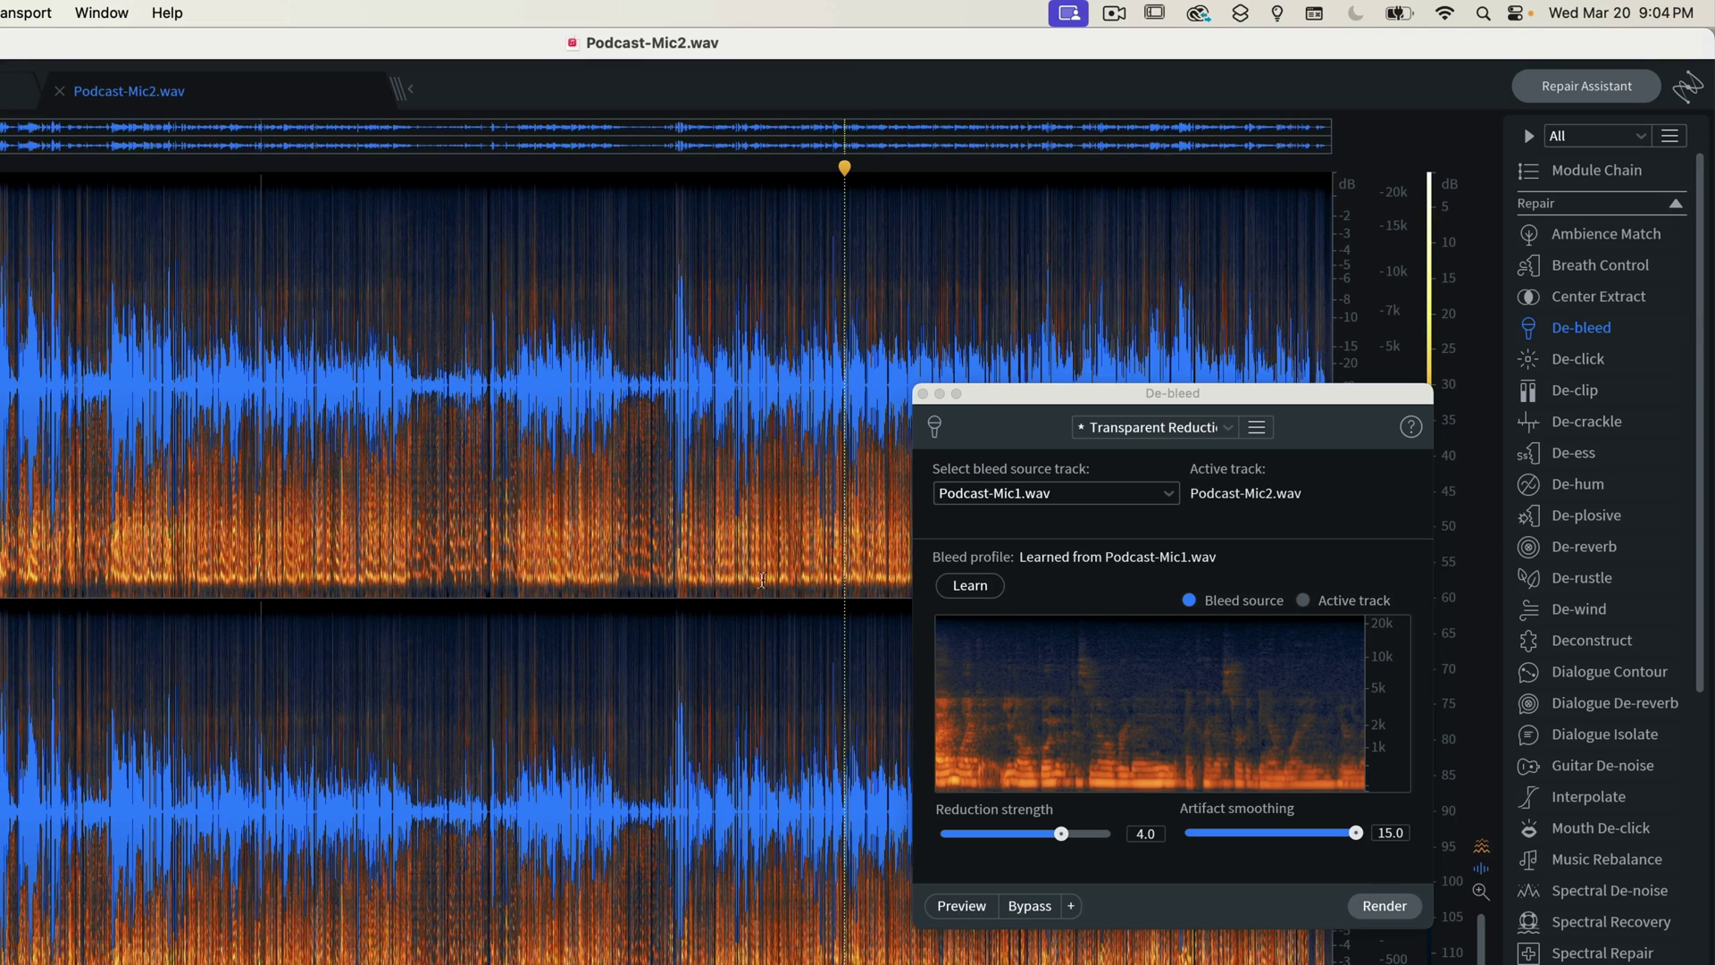
key("super+a")
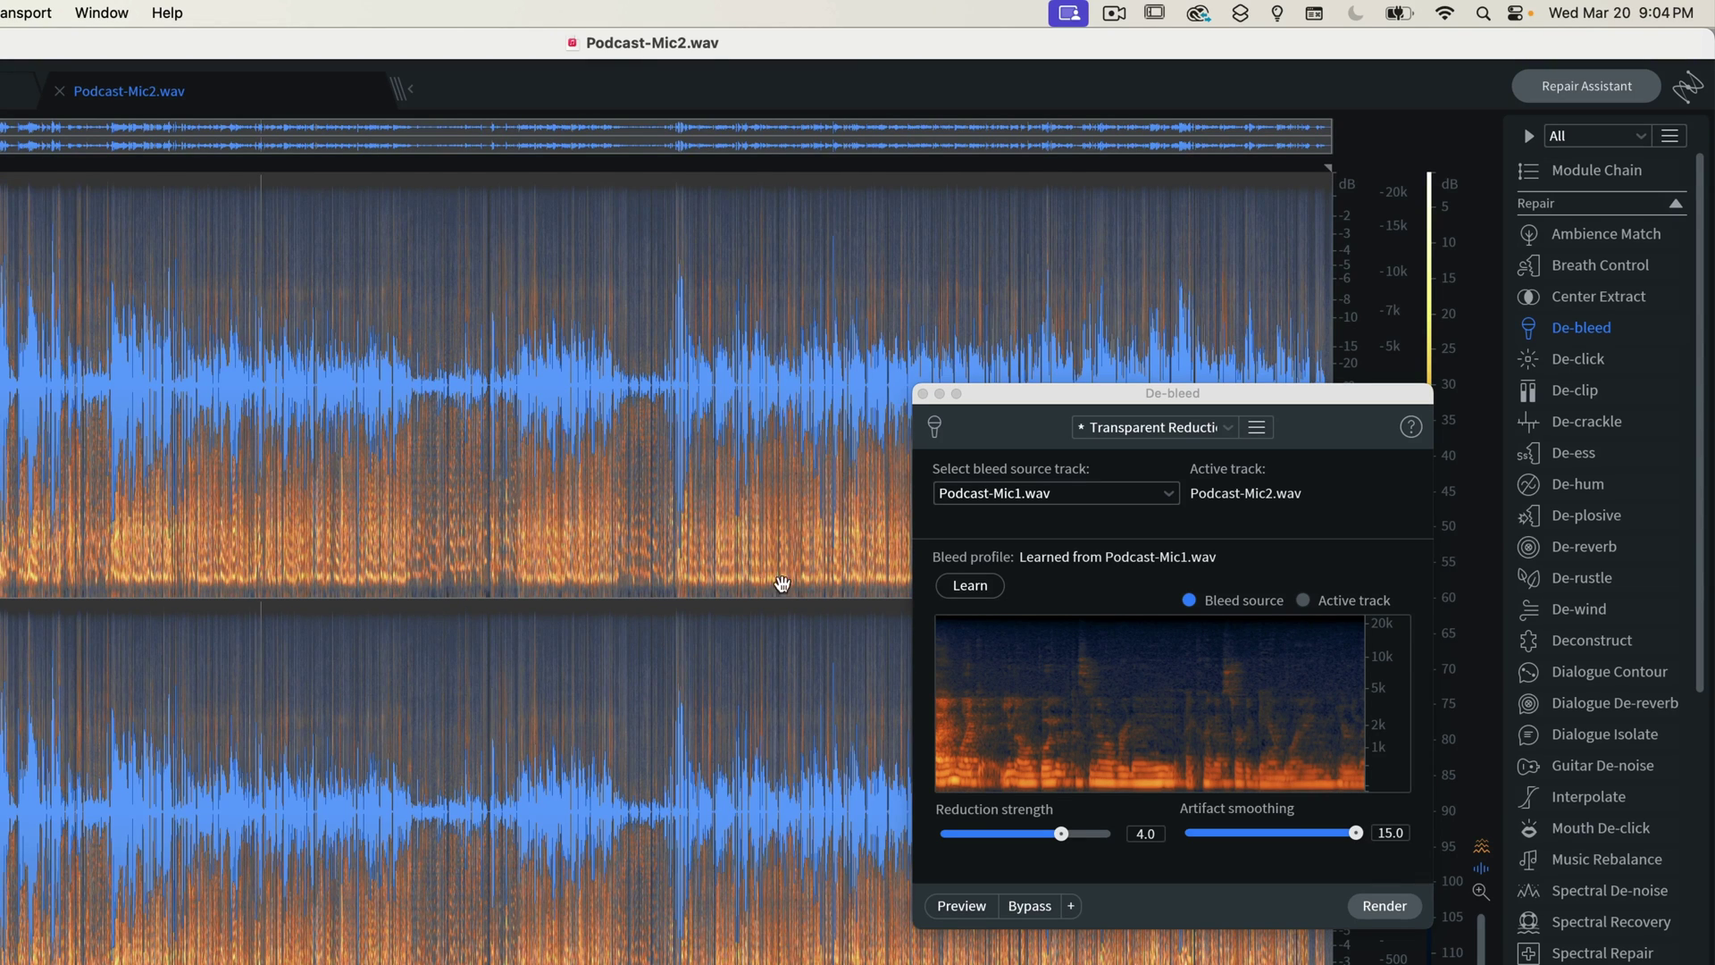
left_click(1385, 906)
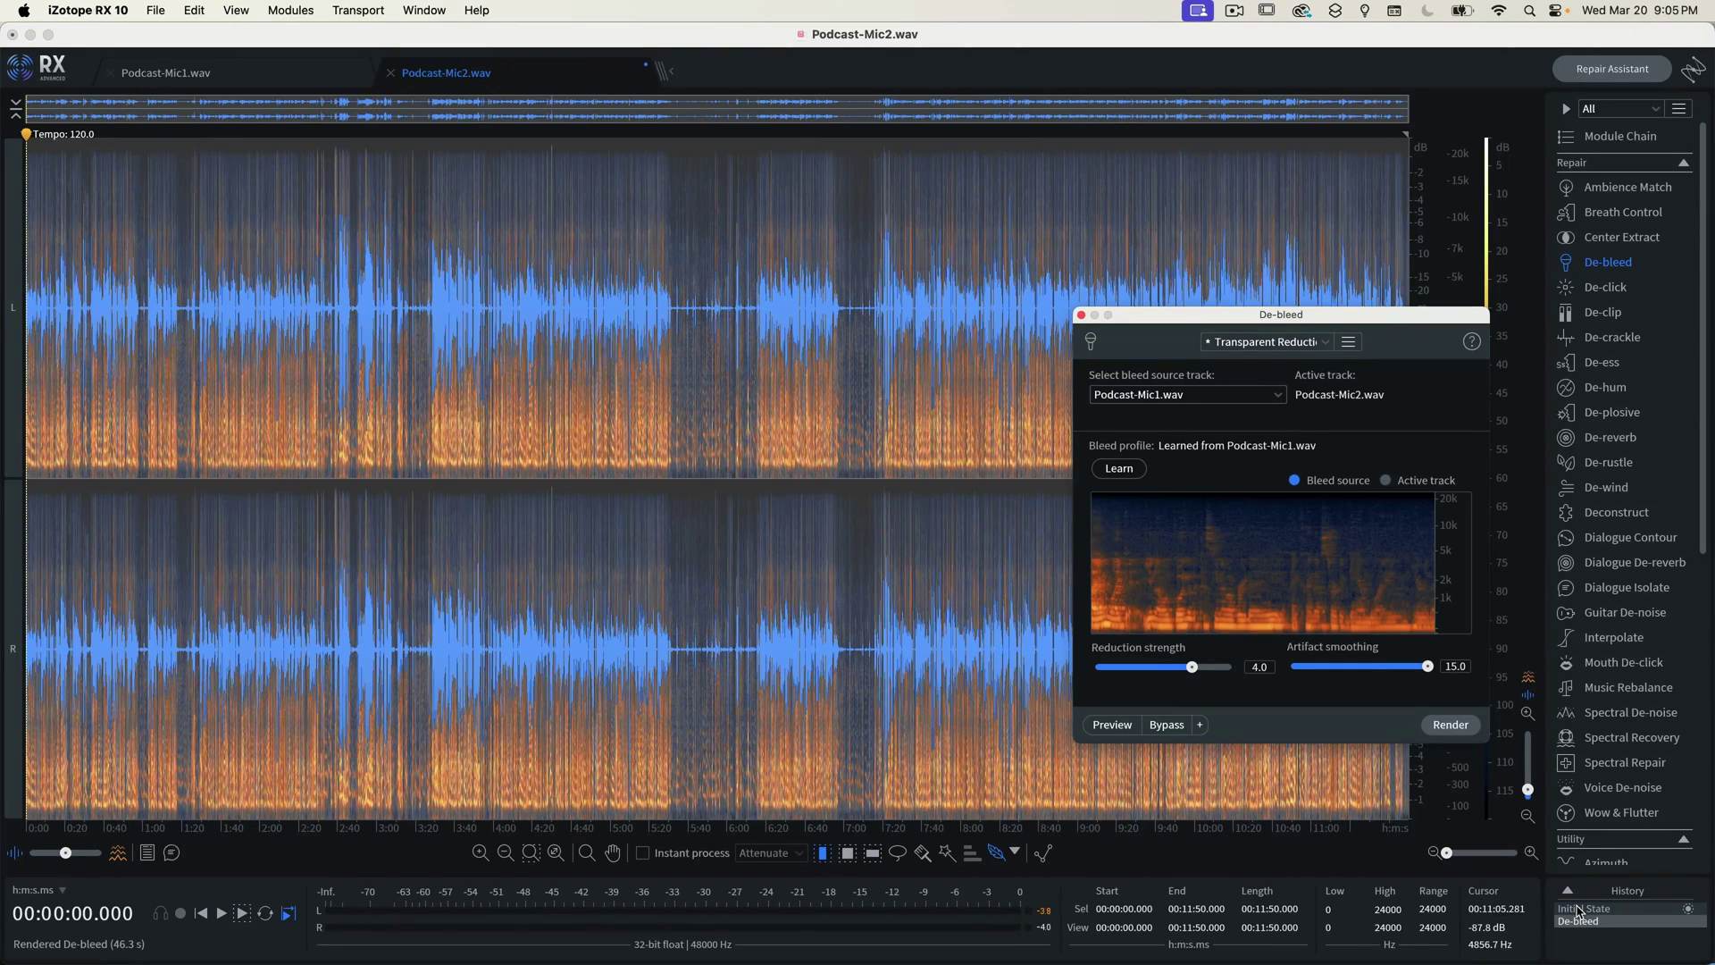
Step: Compare Mic2's original against De-bleed in History, keep De-bleed, and save Podcast-Mic2.wav
left_click(1577, 910)
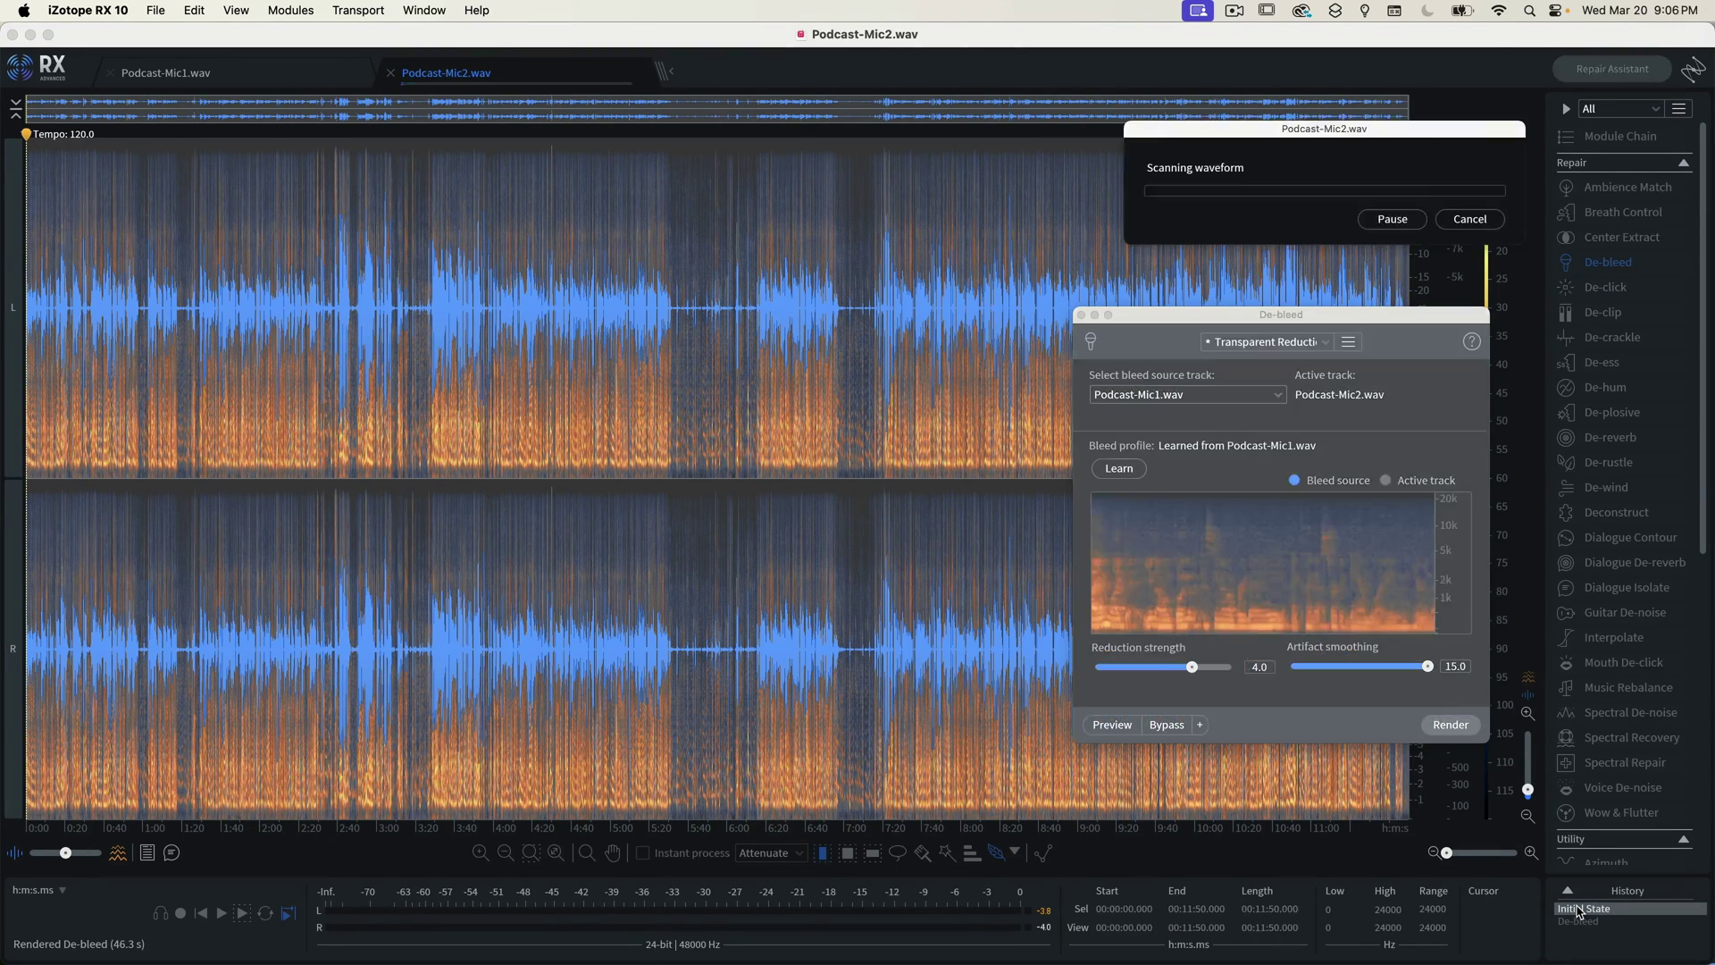
left_click(1580, 920)
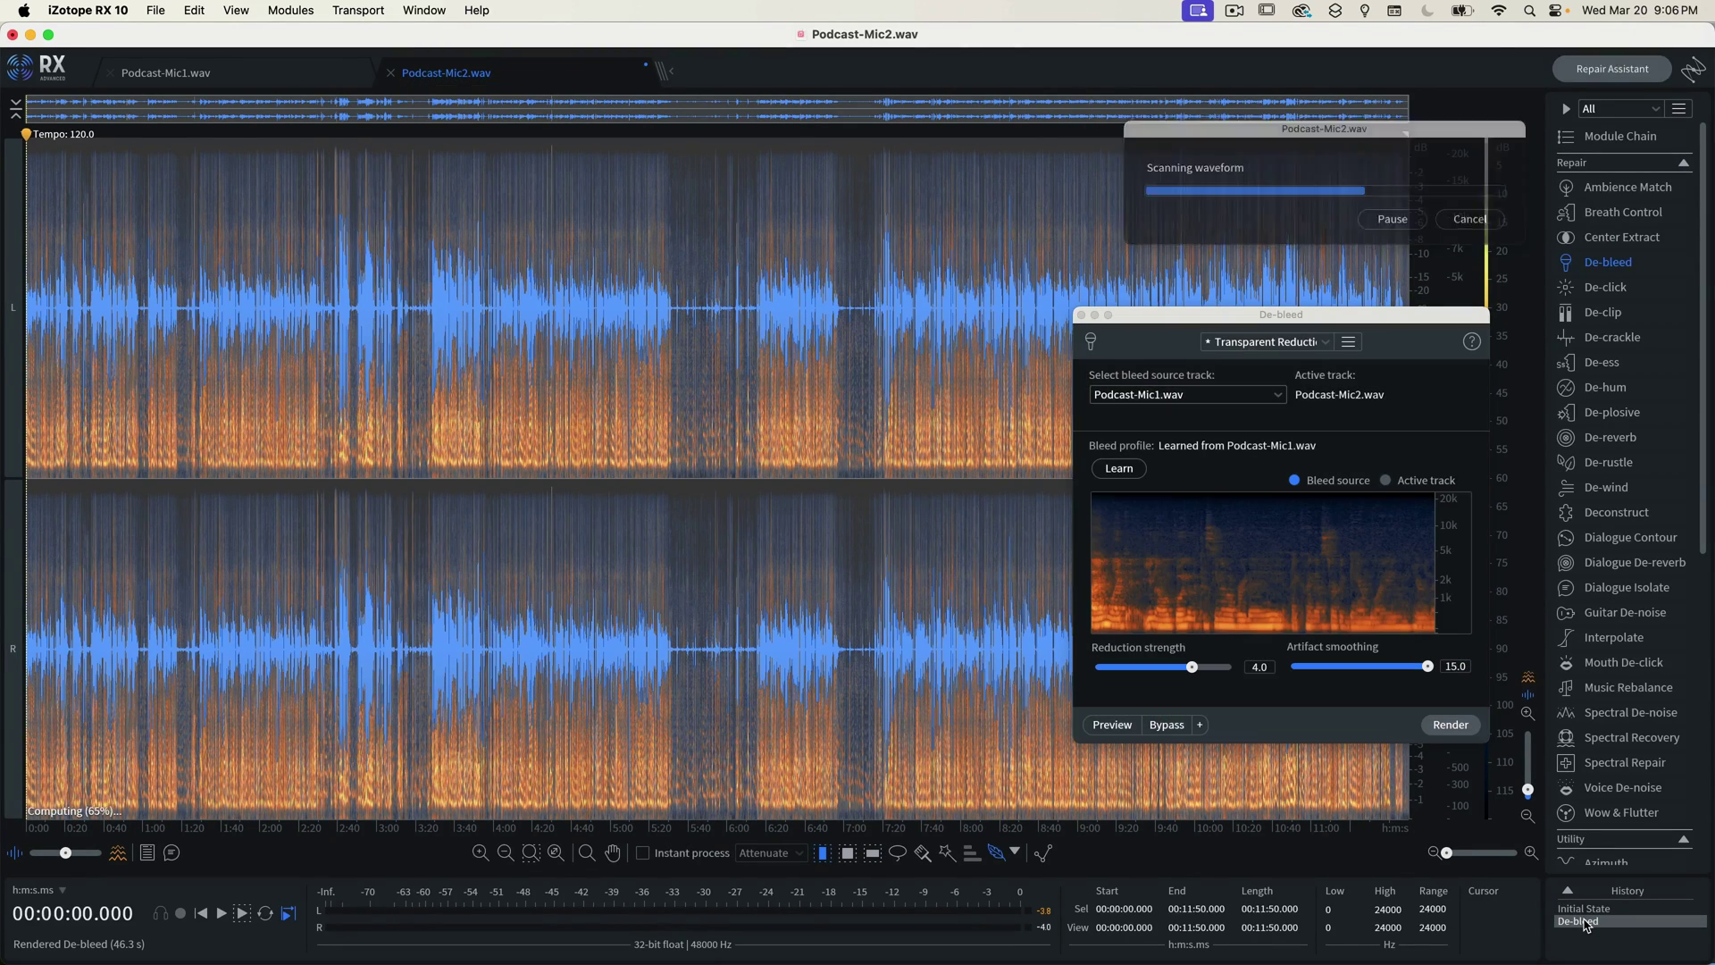
left_click(851, 387)
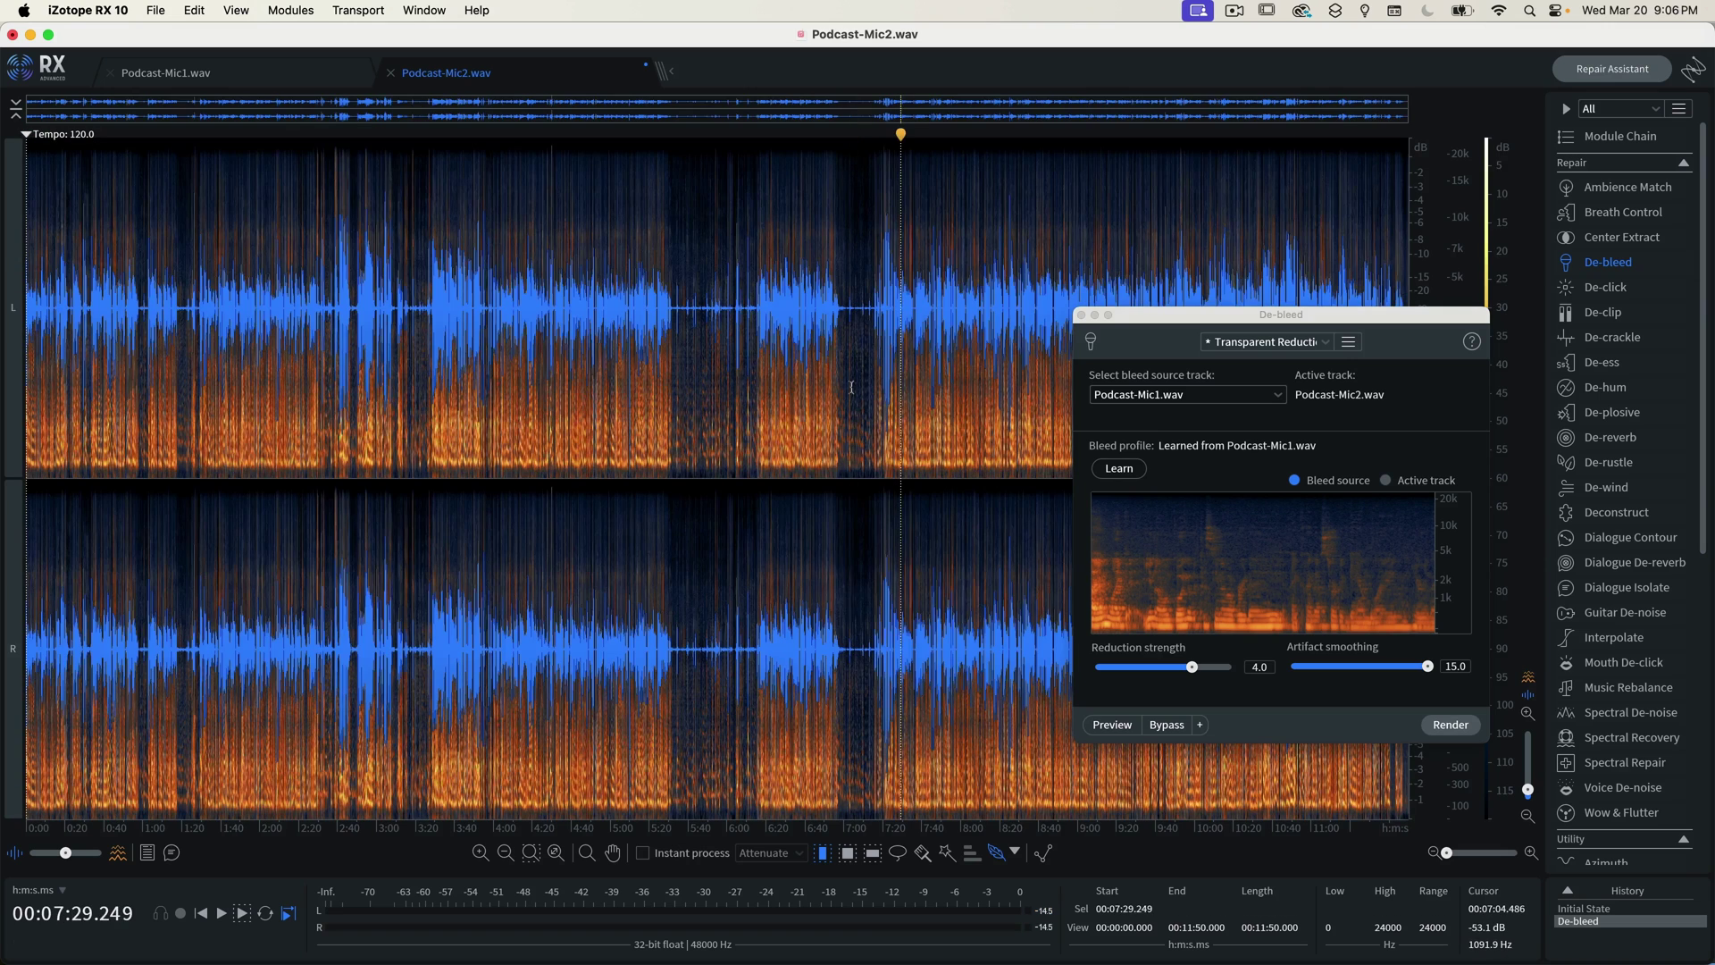
key("super+s")
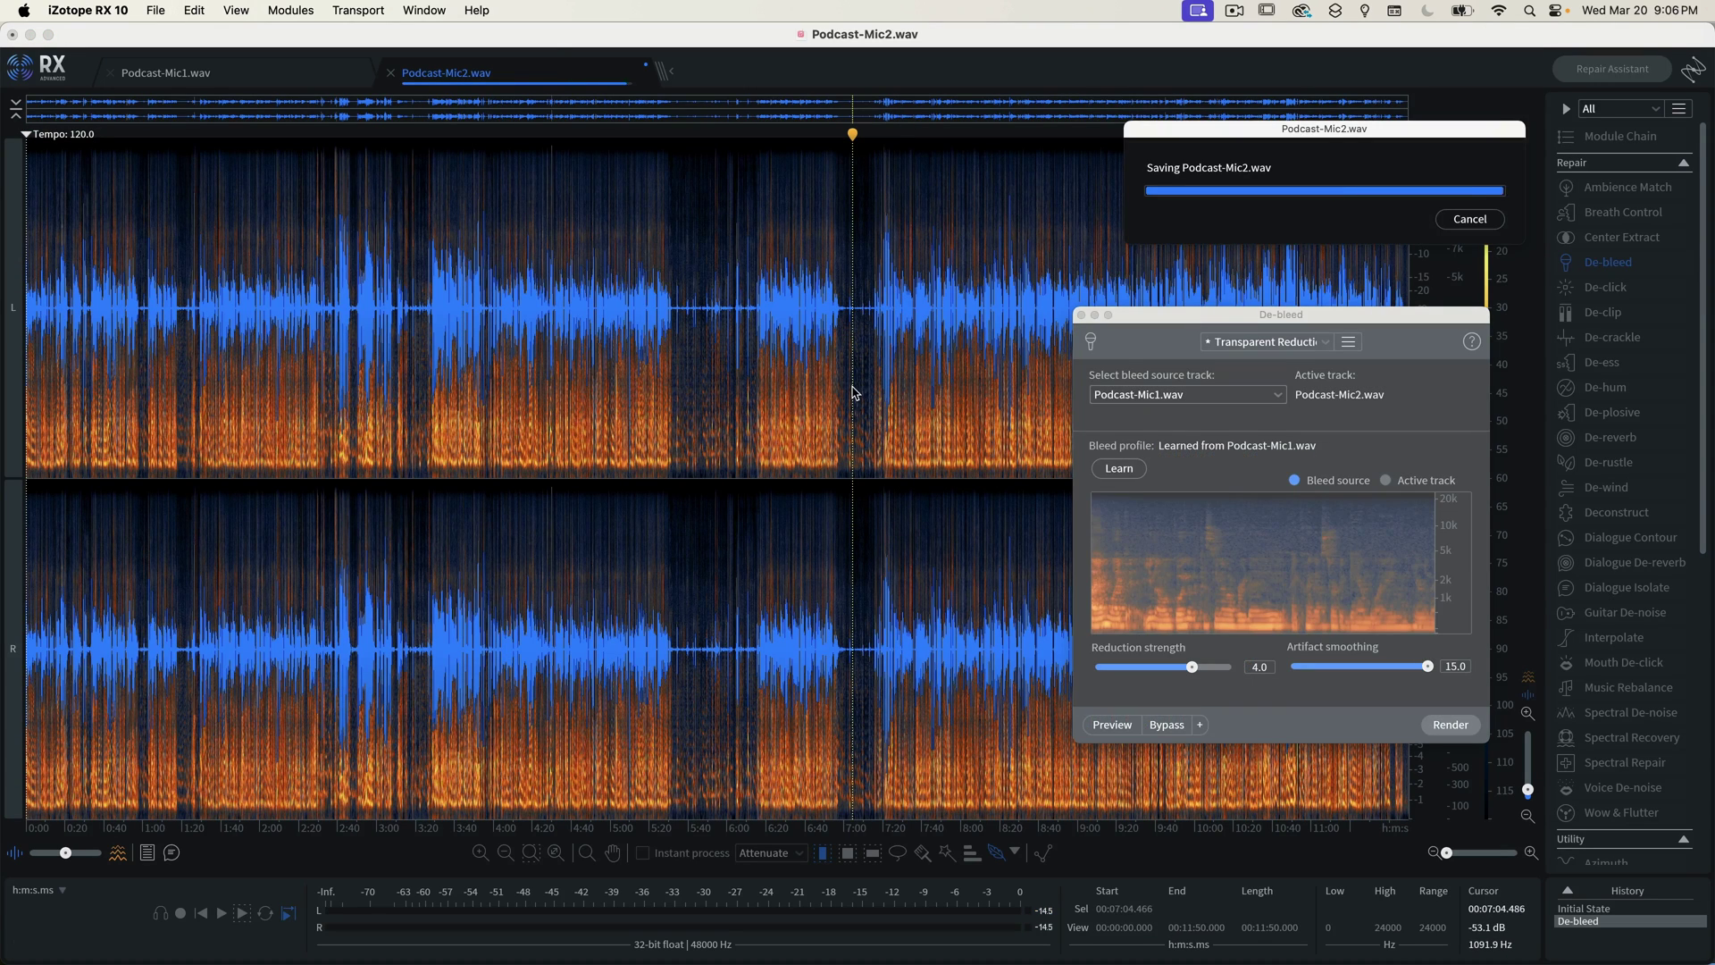